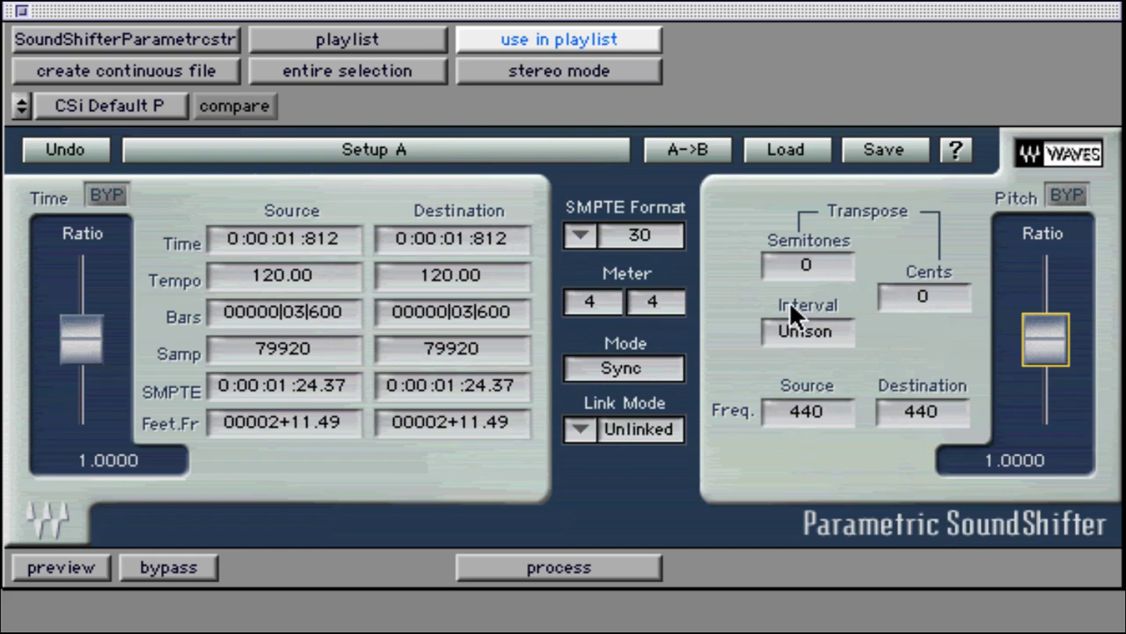
Load Graphic SoundShifter stereo from the plug-in list, then return to SoundShifter Parametric stereo.
click(132, 39)
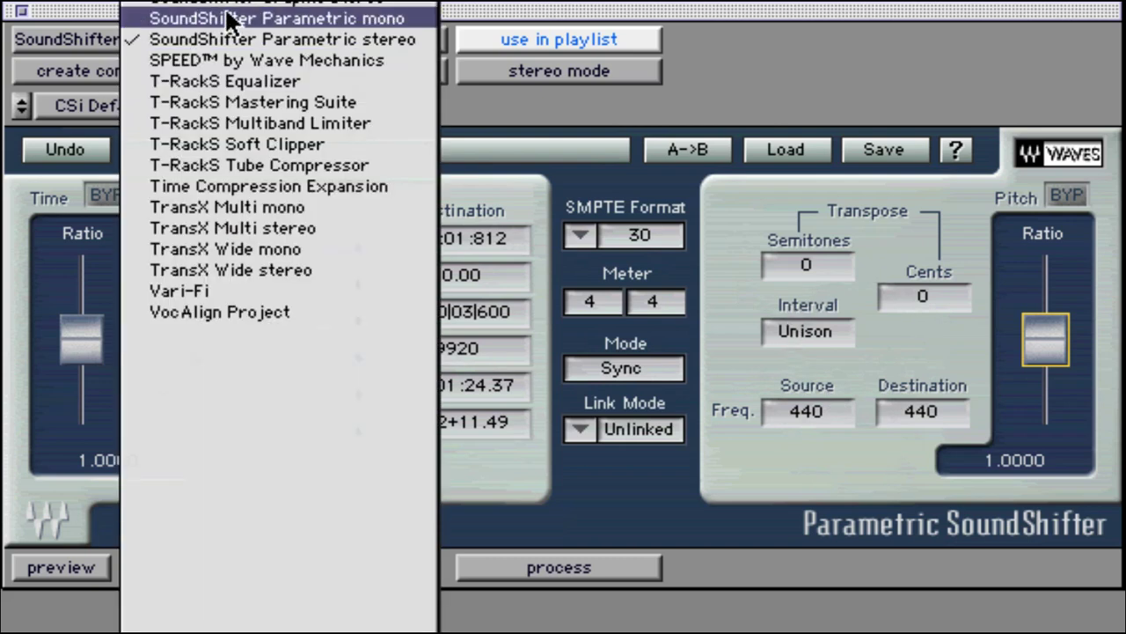
click(278, 26)
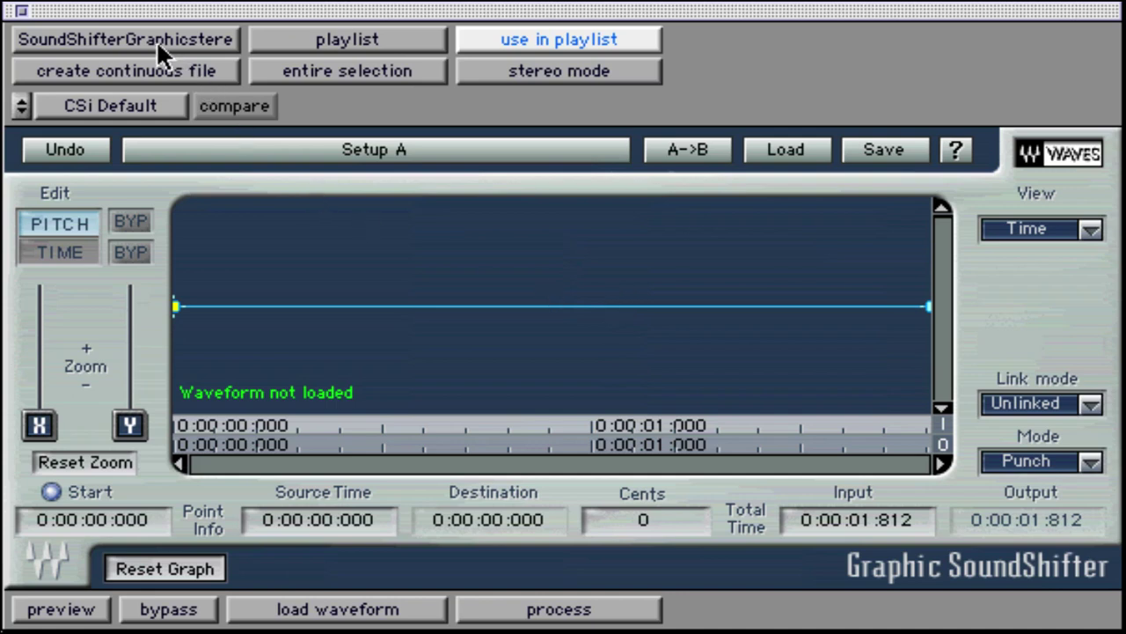
drag(147, 38, 197, 82)
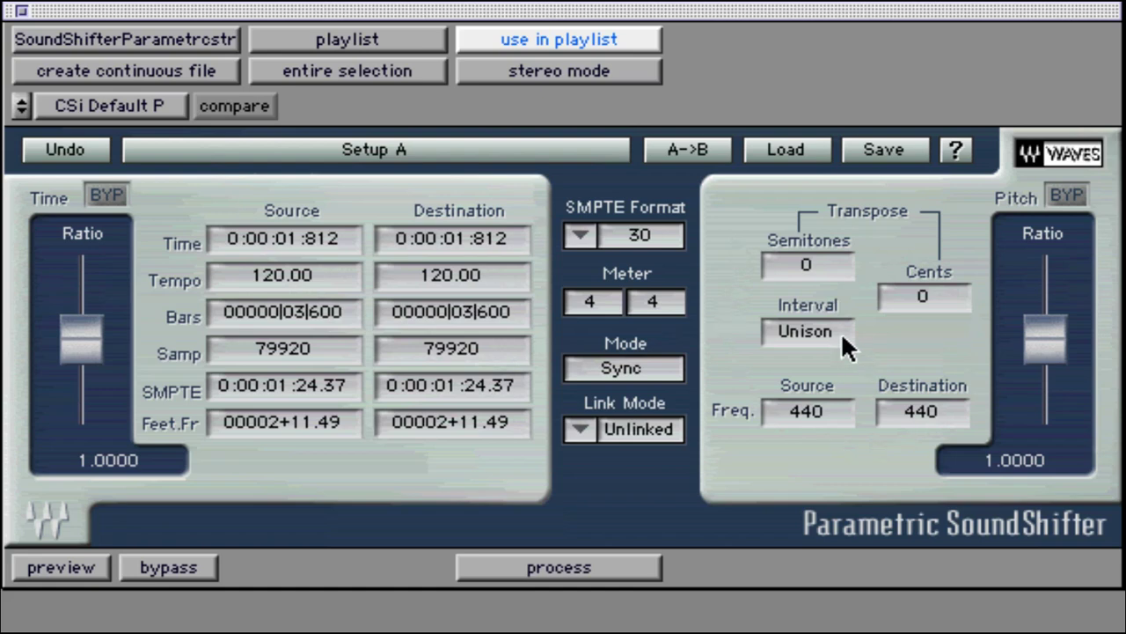
Step the transposition interval up to a 4th, return it to Unison, and start preview.
click(841, 332)
key(Up)
key(Up)
key(Up)
key(Up)
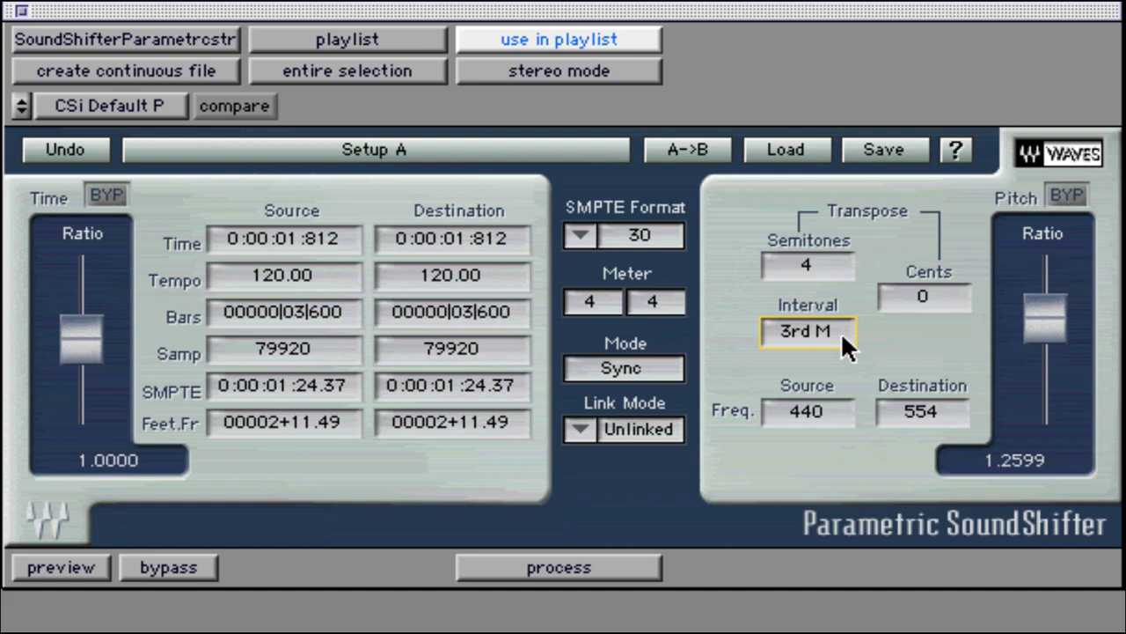
key(Up)
alt+click(841, 332)
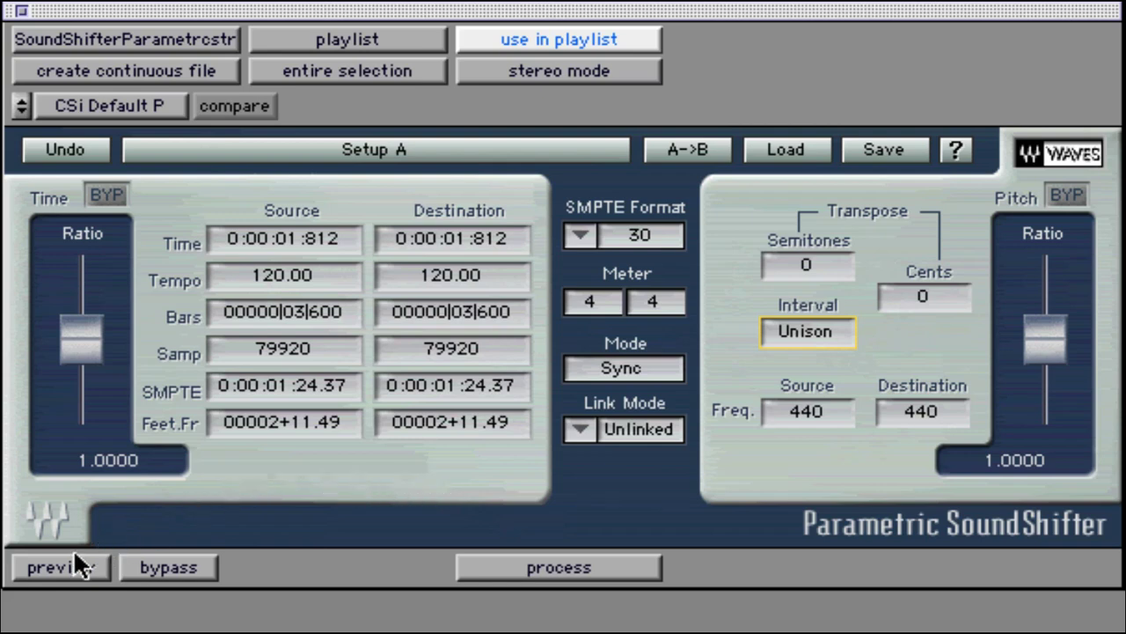
click(45, 567)
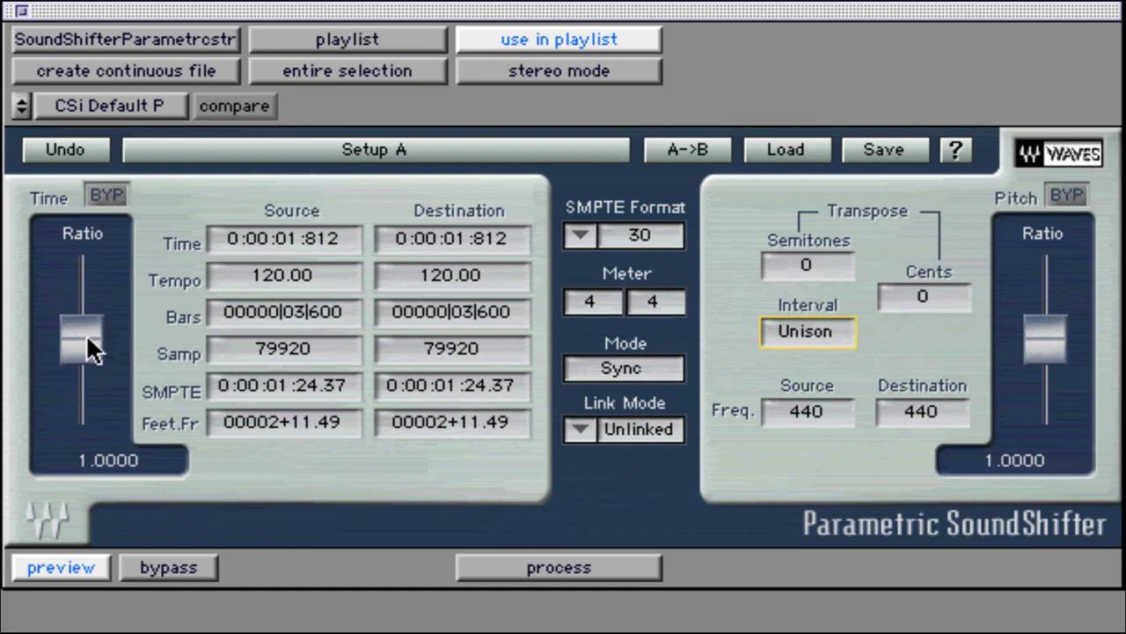
drag(93, 344, 82, 304)
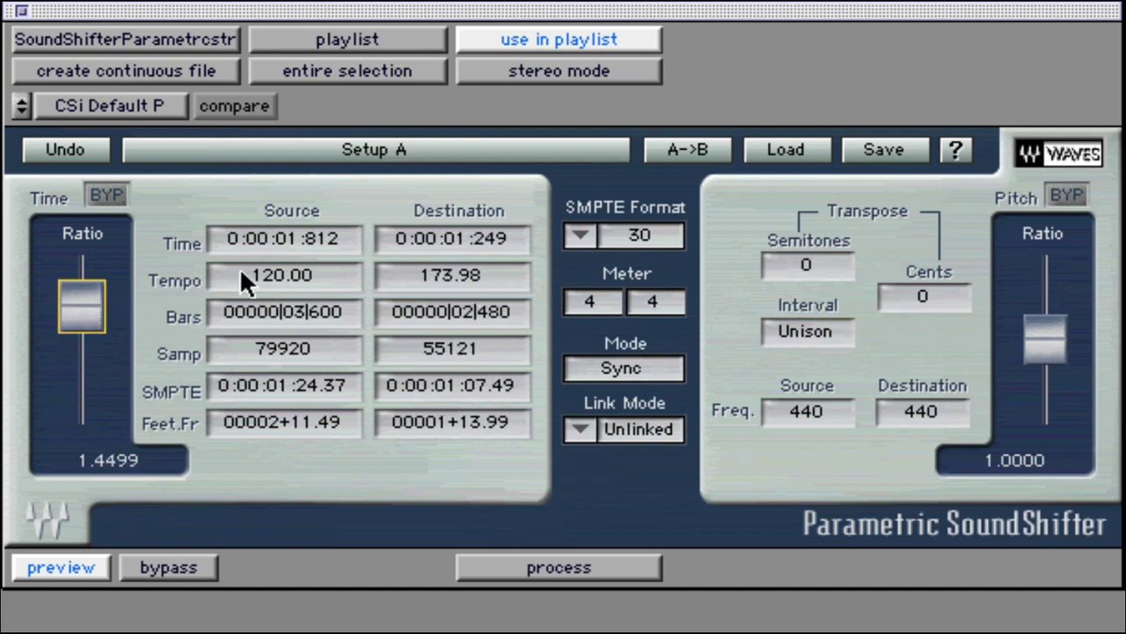
alt+click(83, 308)
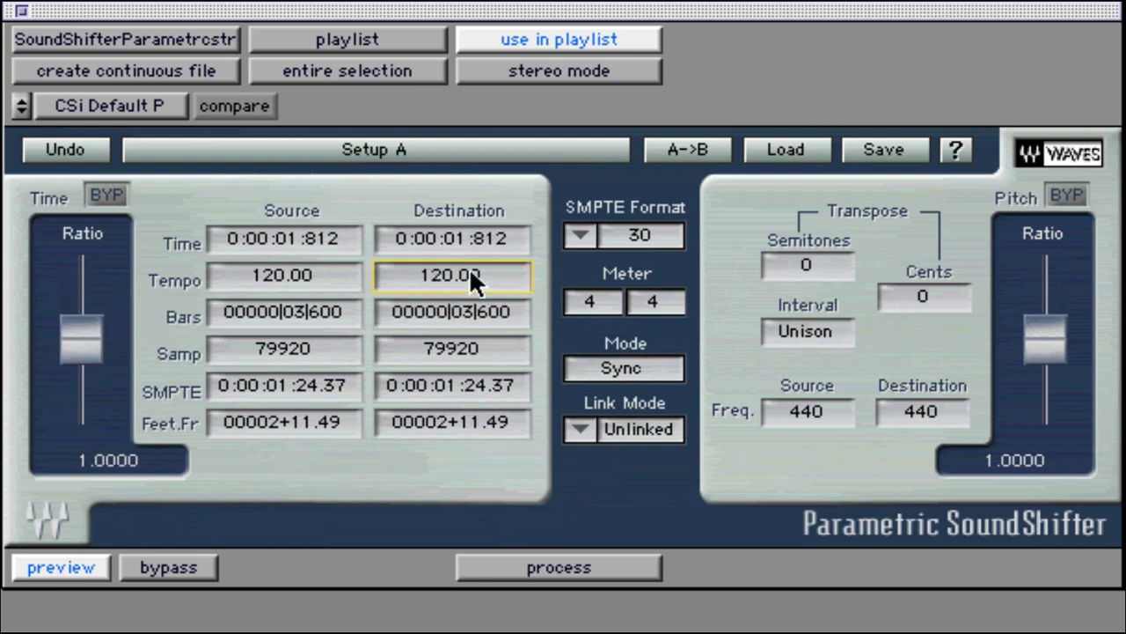
text(120.17300)
key(Return)
text(0)
text(130)
key(Return)
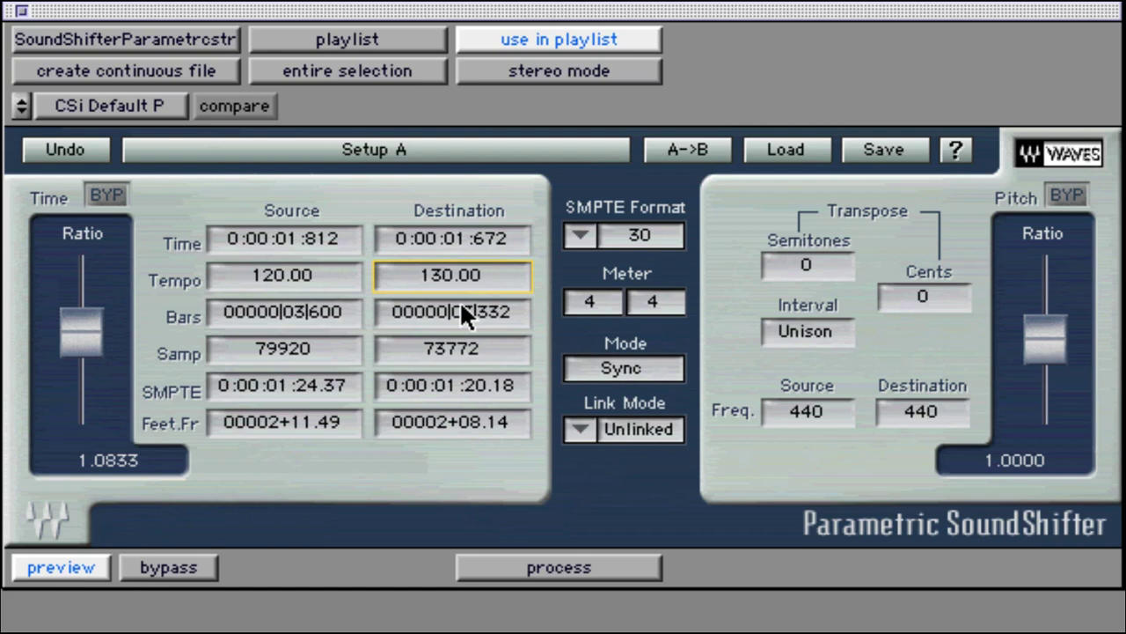
alt+click(81, 332)
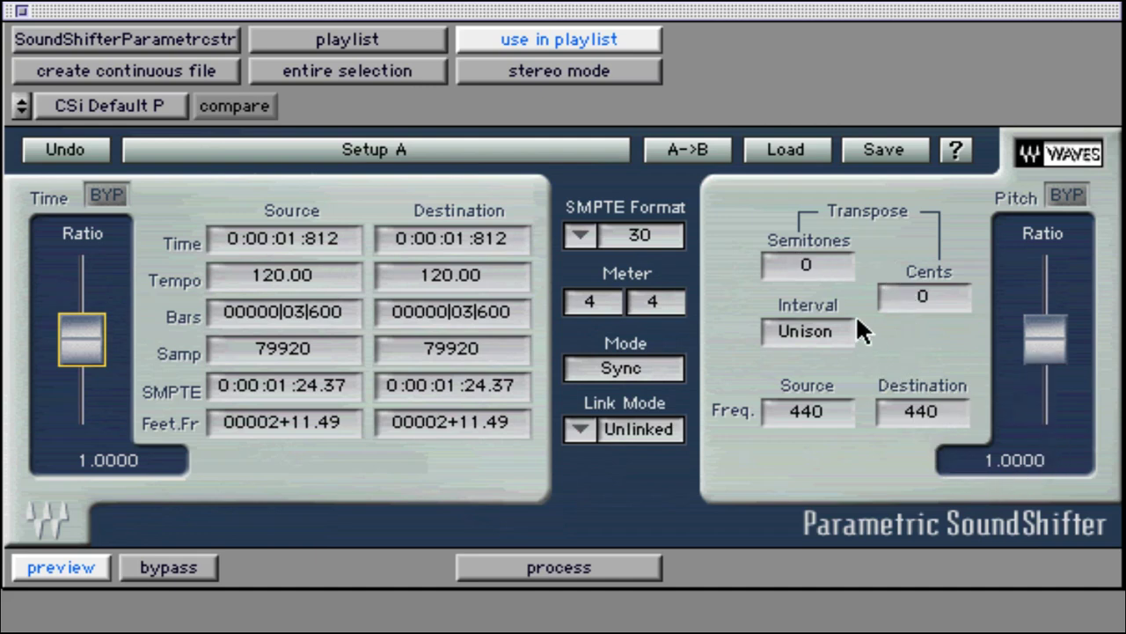
Confirm 5 semitones, then step the interval from Tritone up to Octave and wrap back to Unison.
click(806, 262)
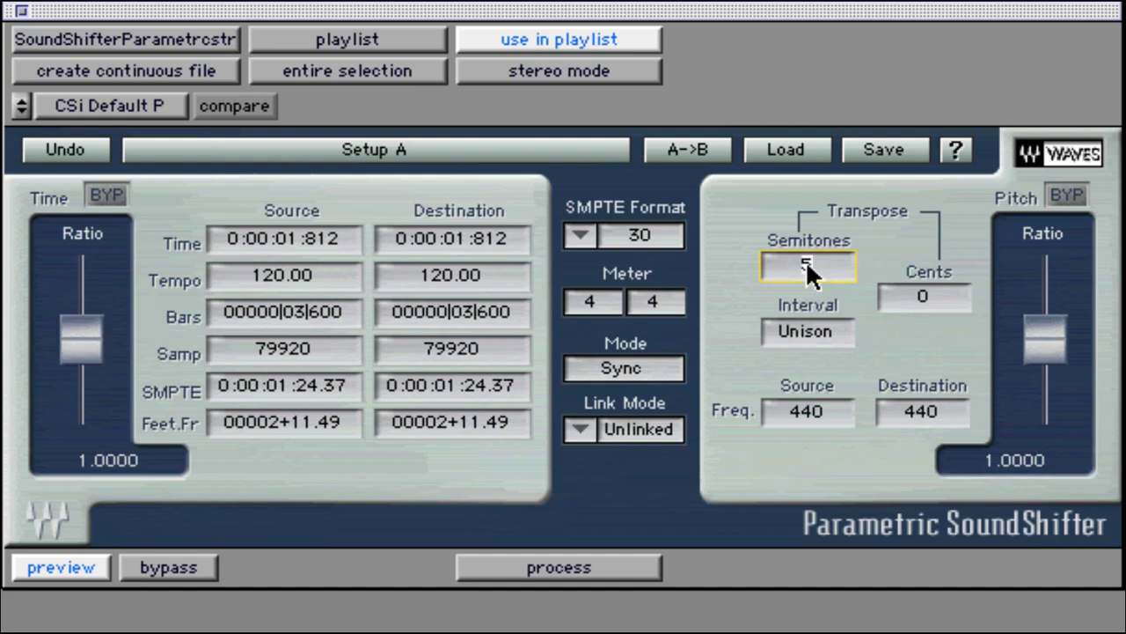
key(Return)
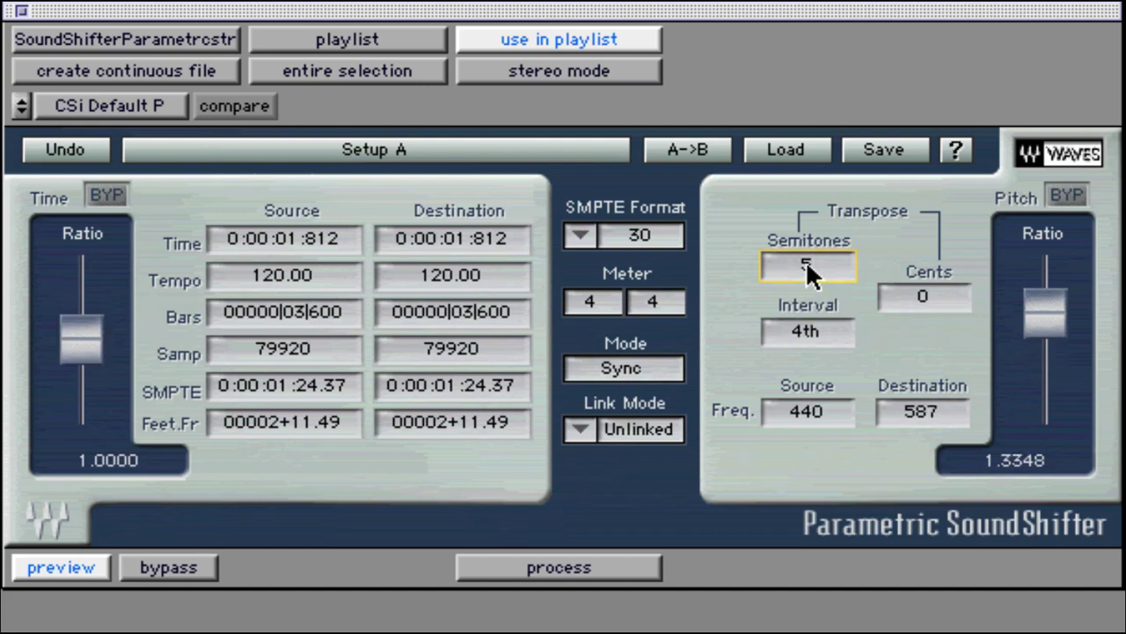
click(826, 330)
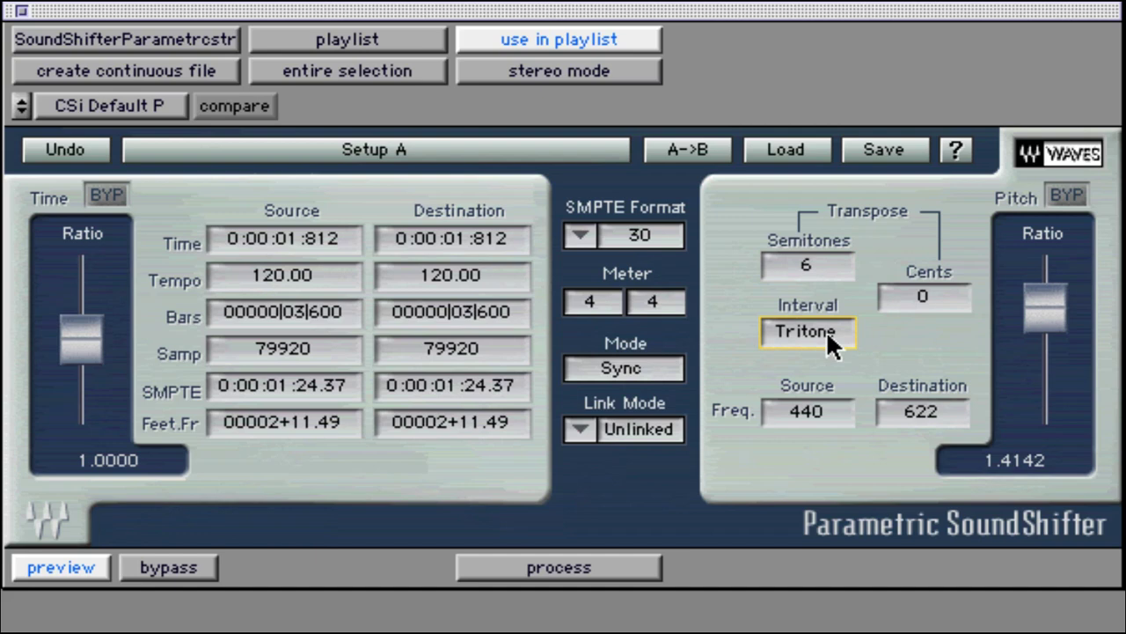
click(826, 330)
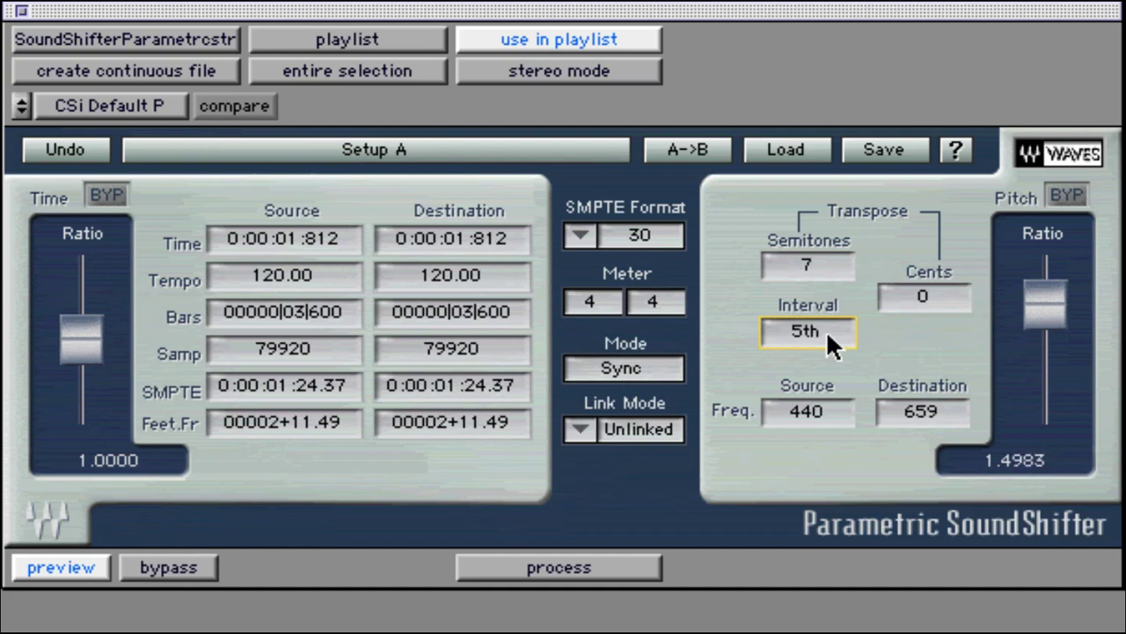
click(826, 330)
click(826, 330)
click(826, 330)
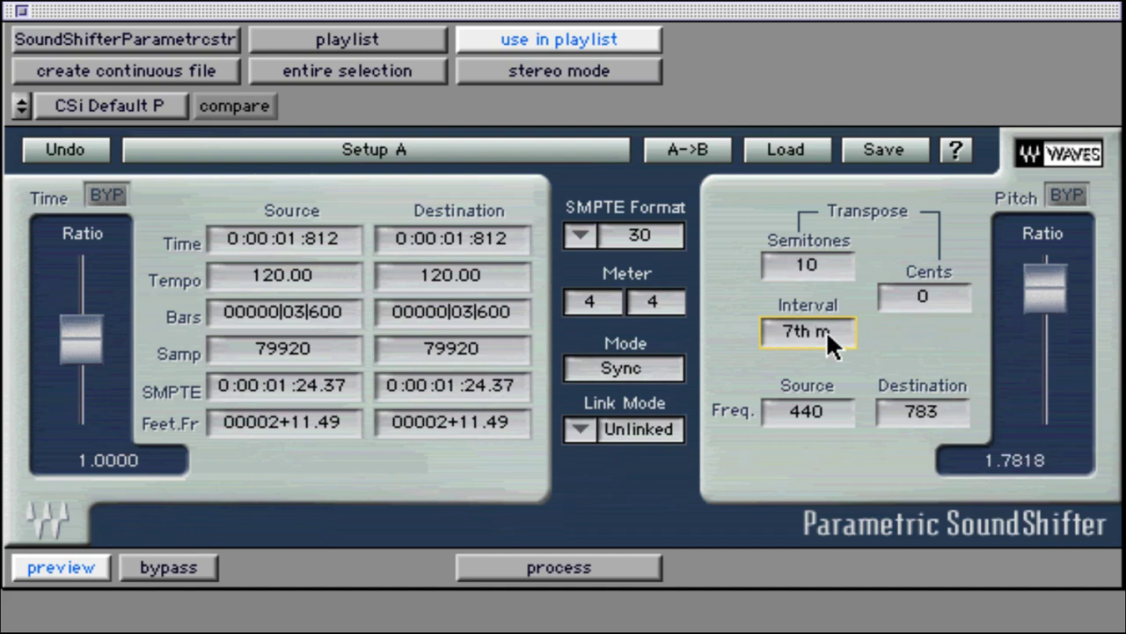
click(826, 330)
click(827, 330)
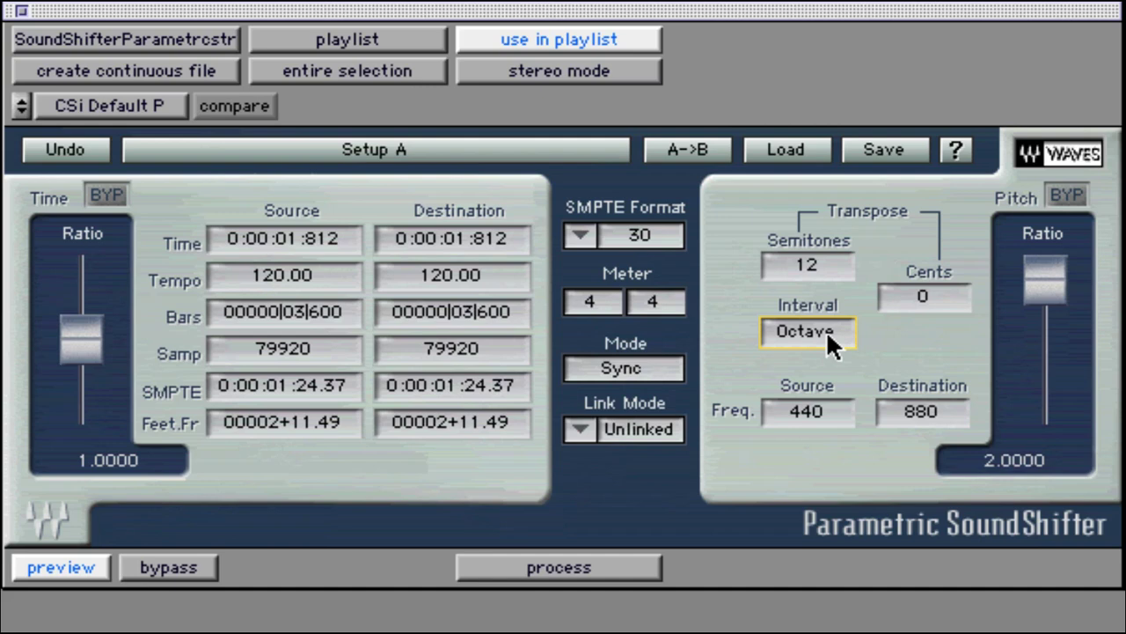
click(827, 329)
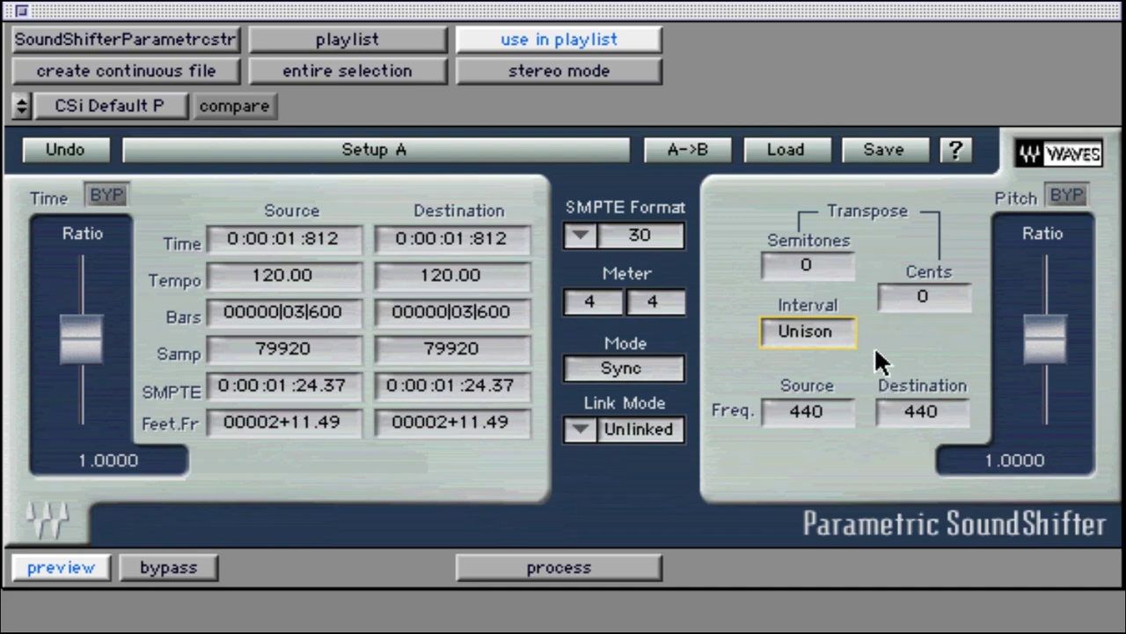
Enter 50 cents, giving a 452 Hz destination and pitch ratio 1.0293.
click(913, 297)
text(50)
key(Return)
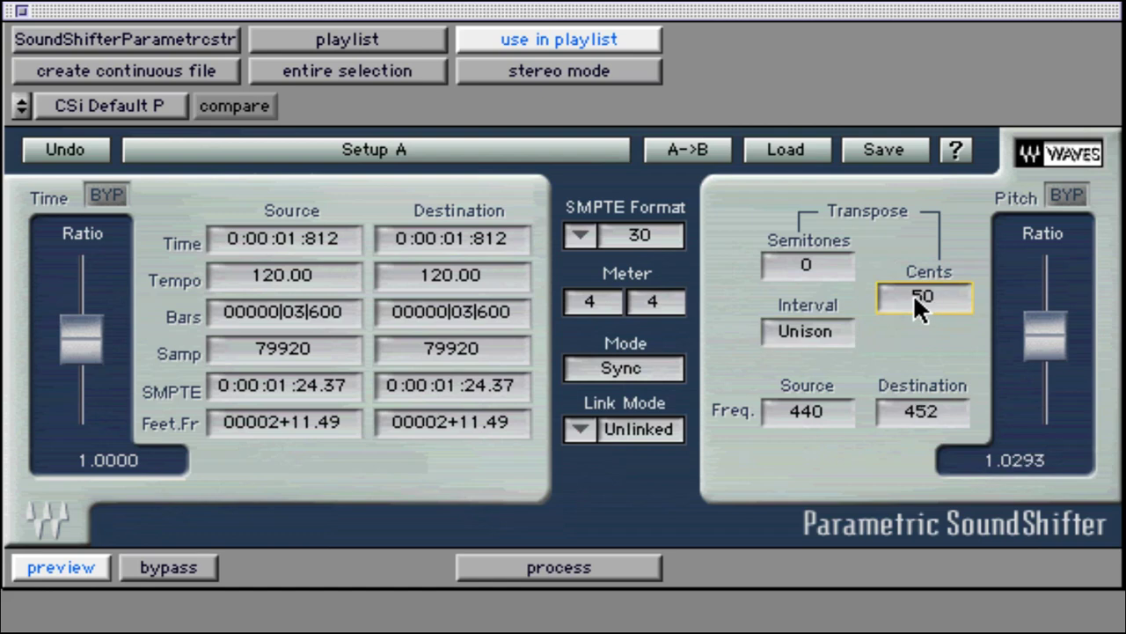
Review the SMPTE frame-rate list and close it with 30 FPS still selected.
click(578, 235)
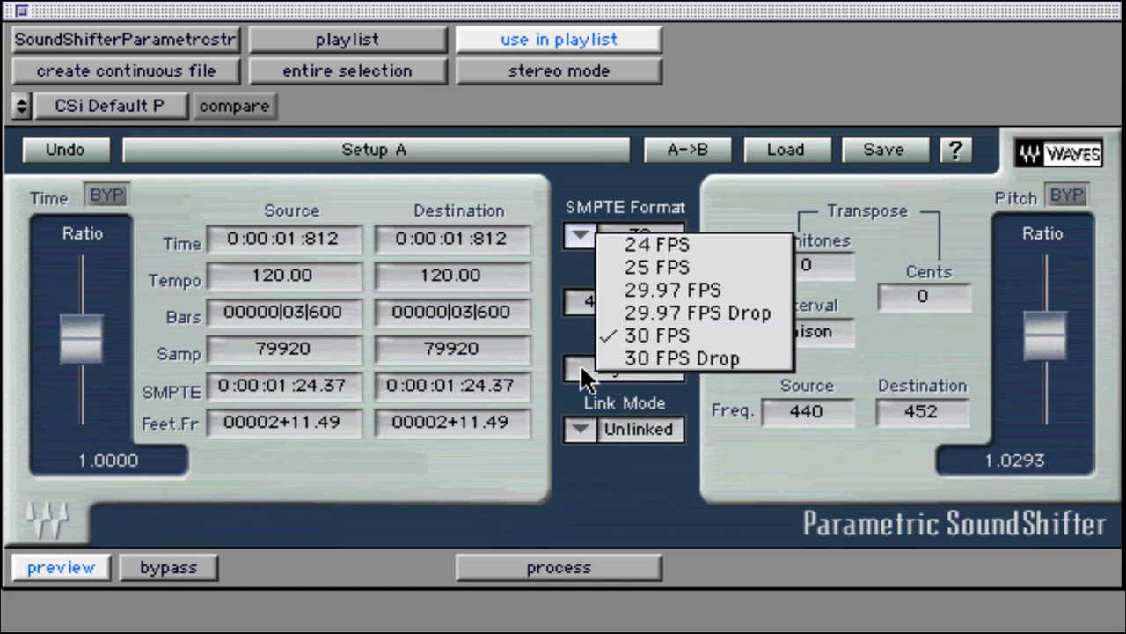
click(561, 374)
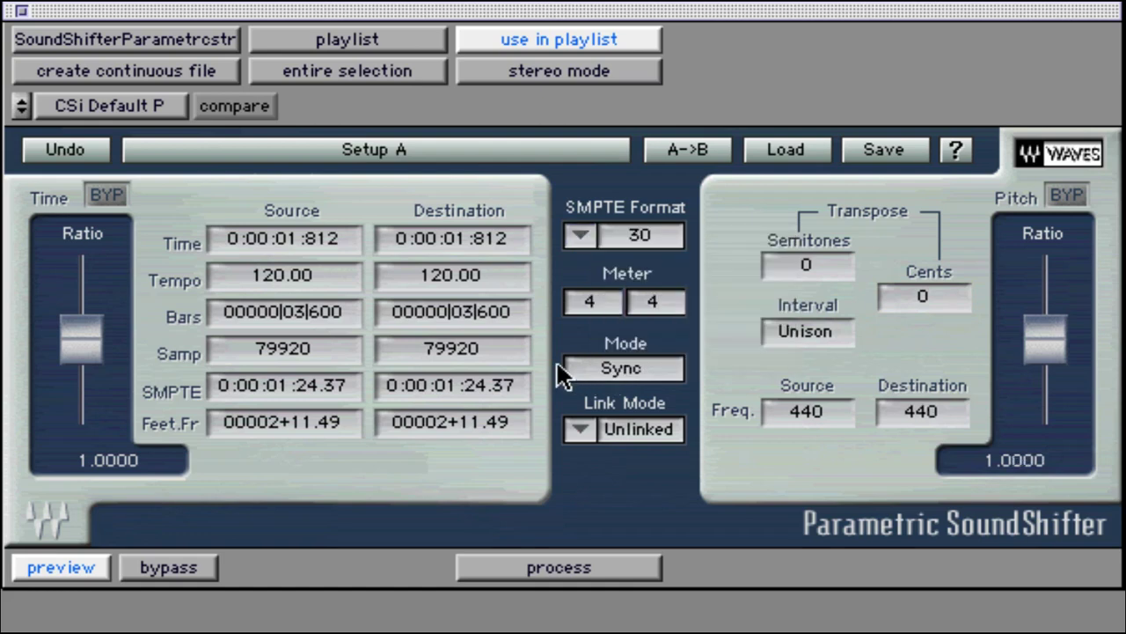
click(598, 299)
text(4)
Cycle the mode through Punch and Transient to Smooth, then transpose up to 2nd M (ratio 1.1225).
click(663, 377)
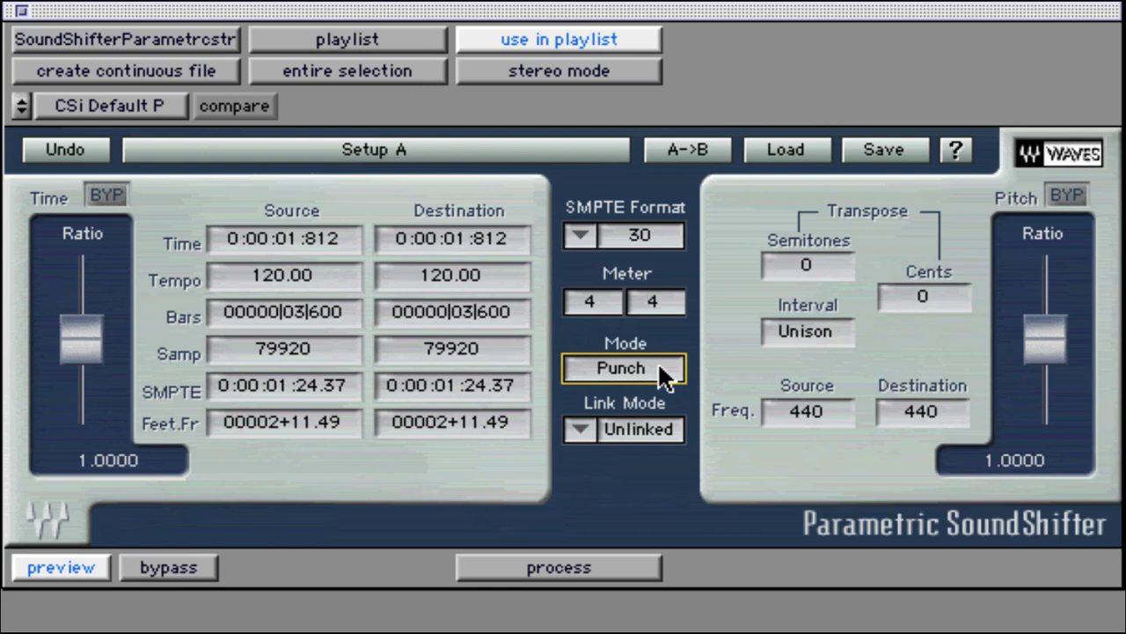
click(663, 377)
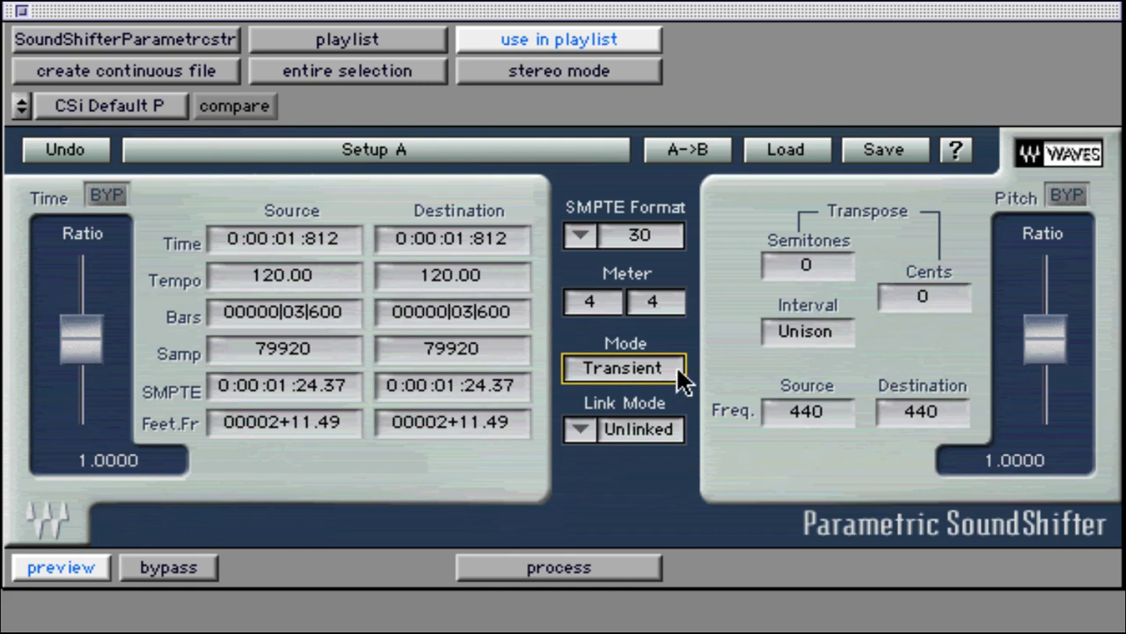
click(683, 381)
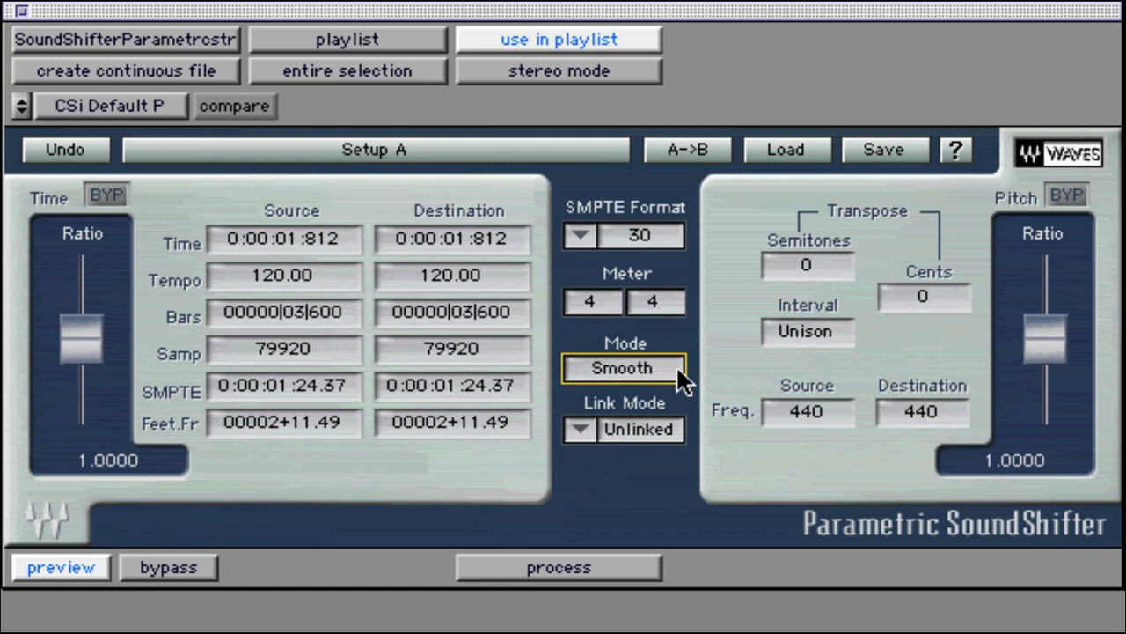
click(797, 333)
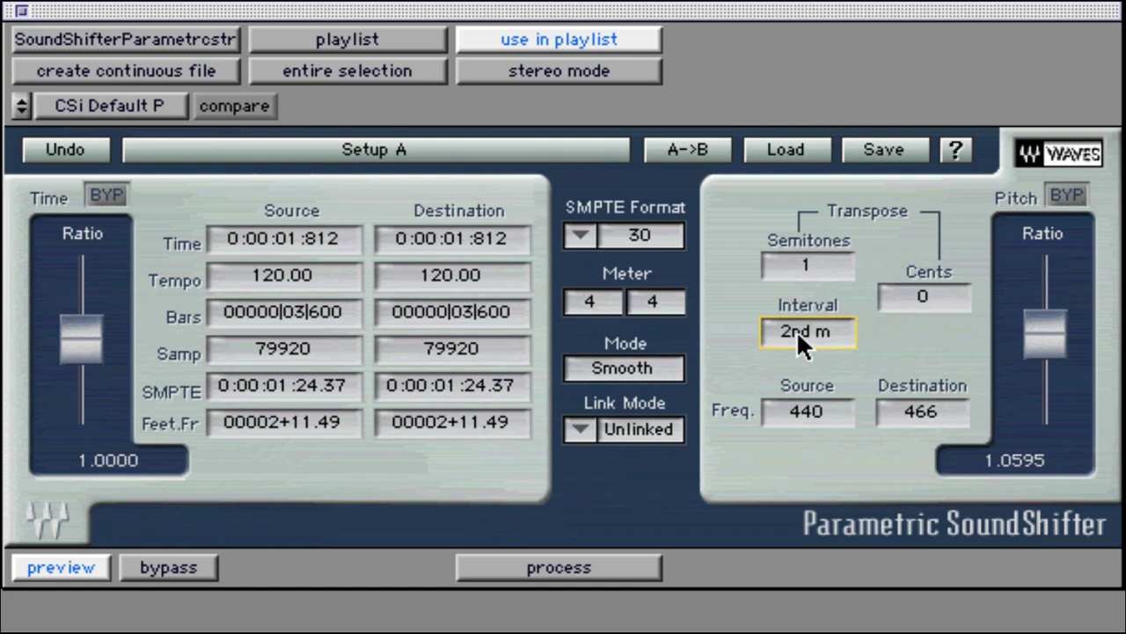
click(797, 333)
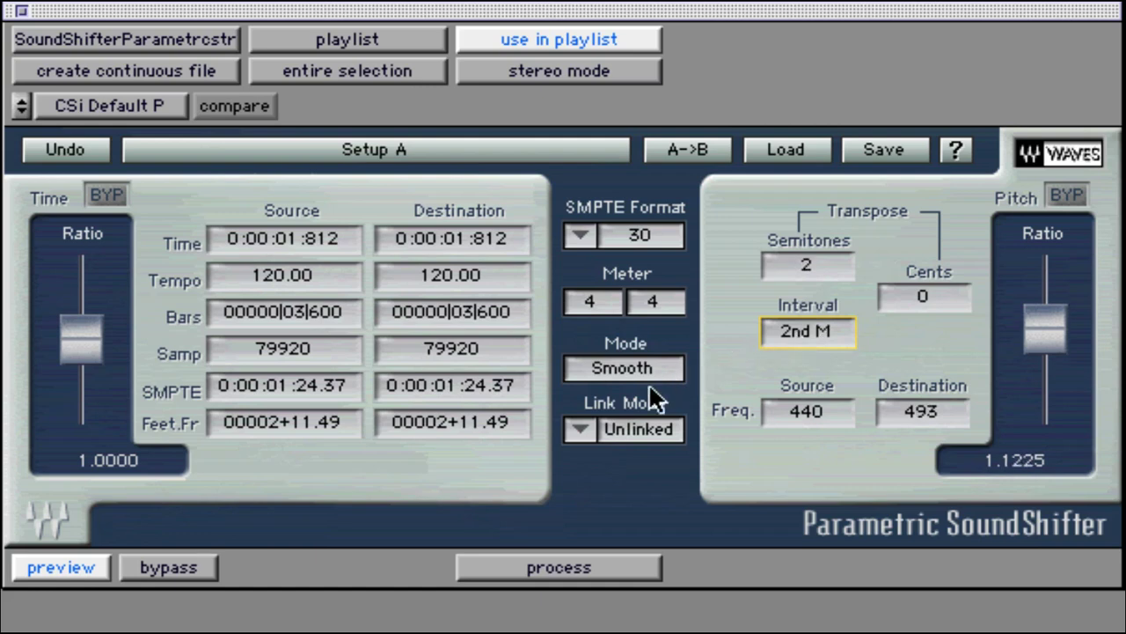
Try the Pitch link mode, then the Time link mode.
click(581, 431)
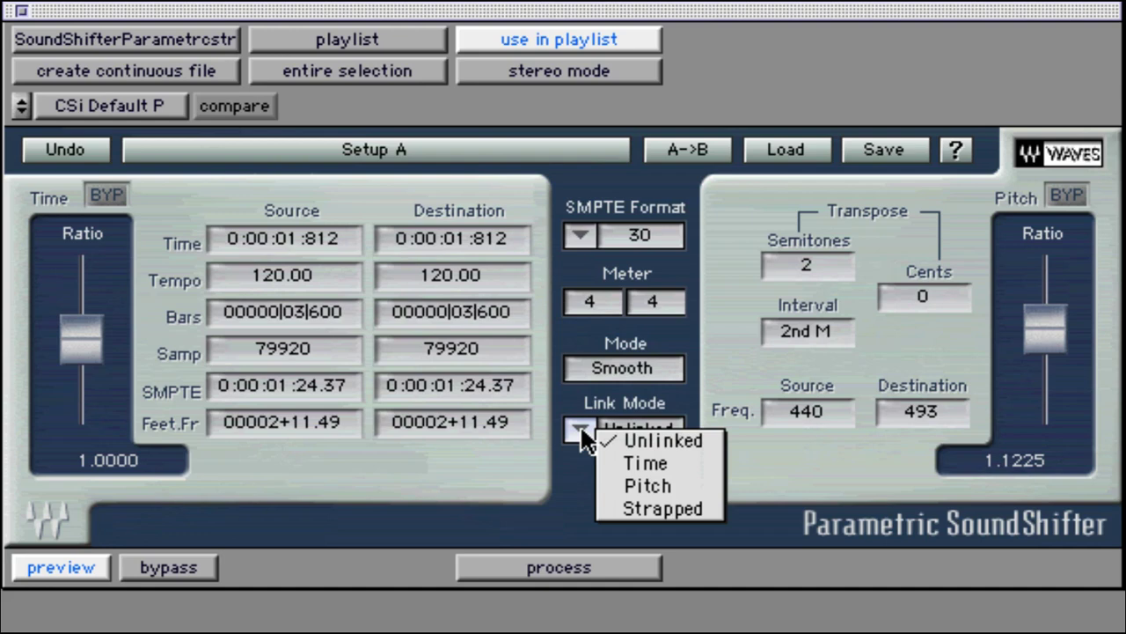
click(621, 486)
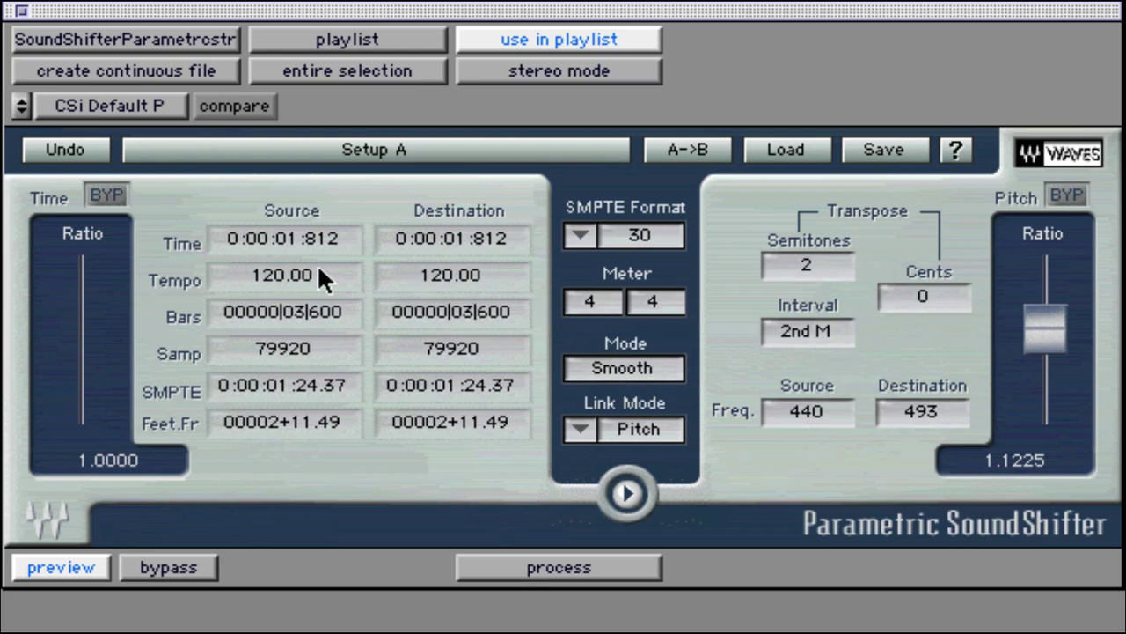
click(593, 429)
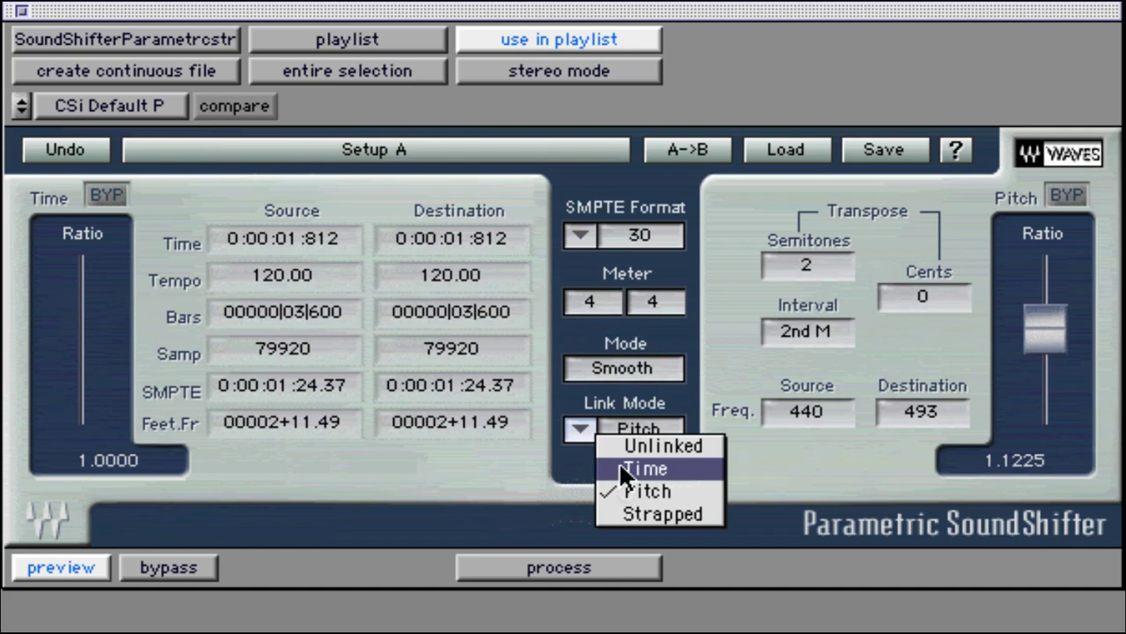
click(620, 468)
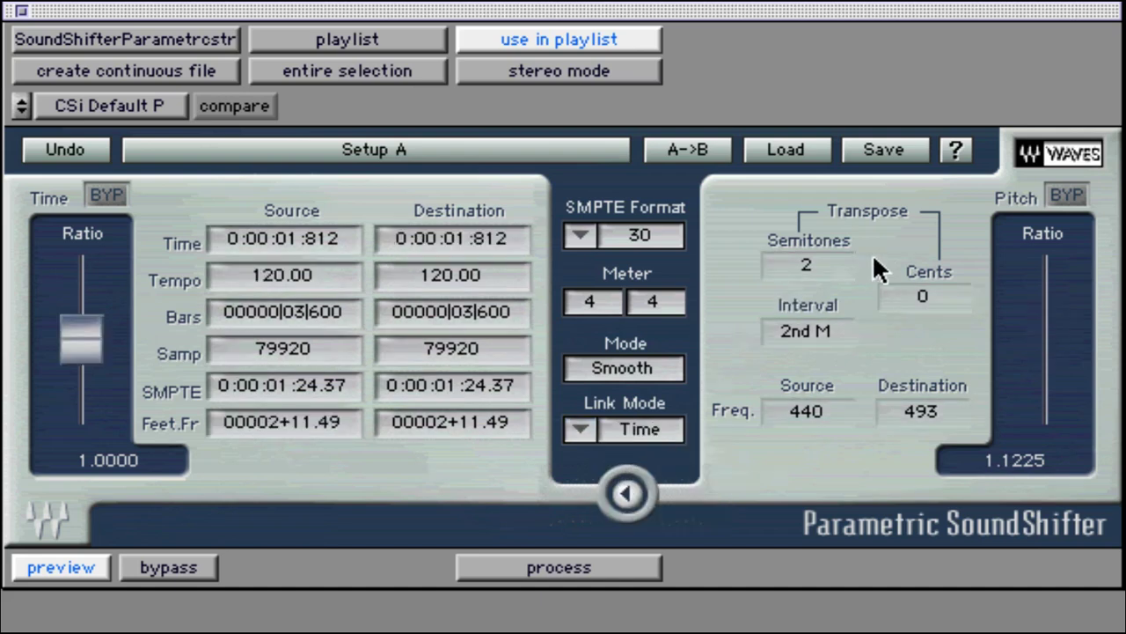
Strap pitch and time, push pitch ratio to 2.0000 and back to 1.0000, then set Unlinked.
click(581, 428)
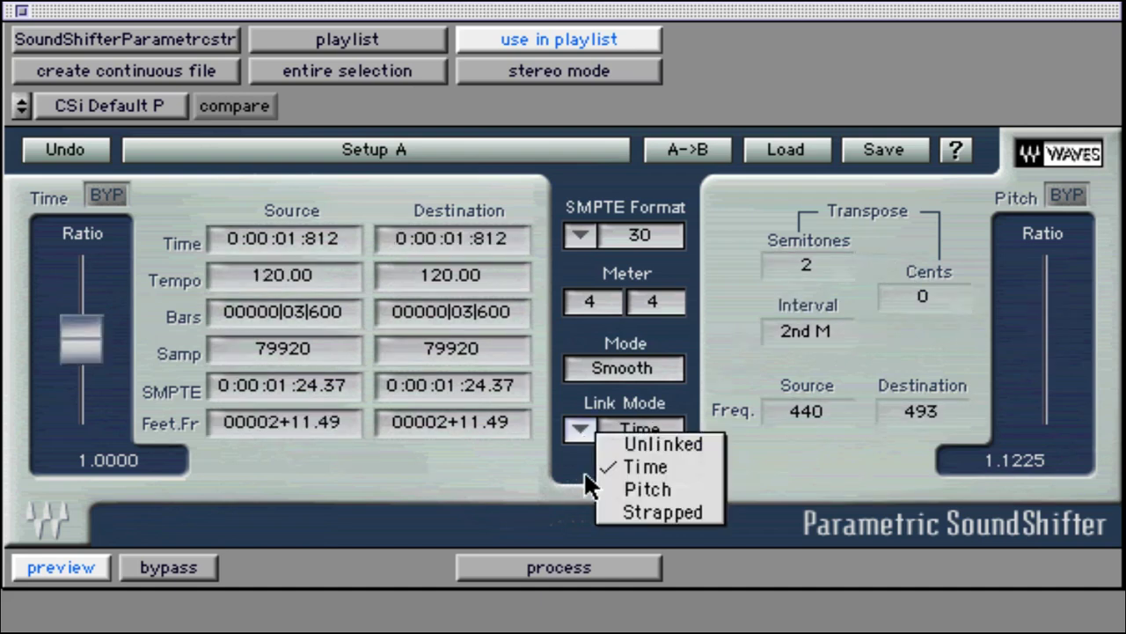
click(606, 515)
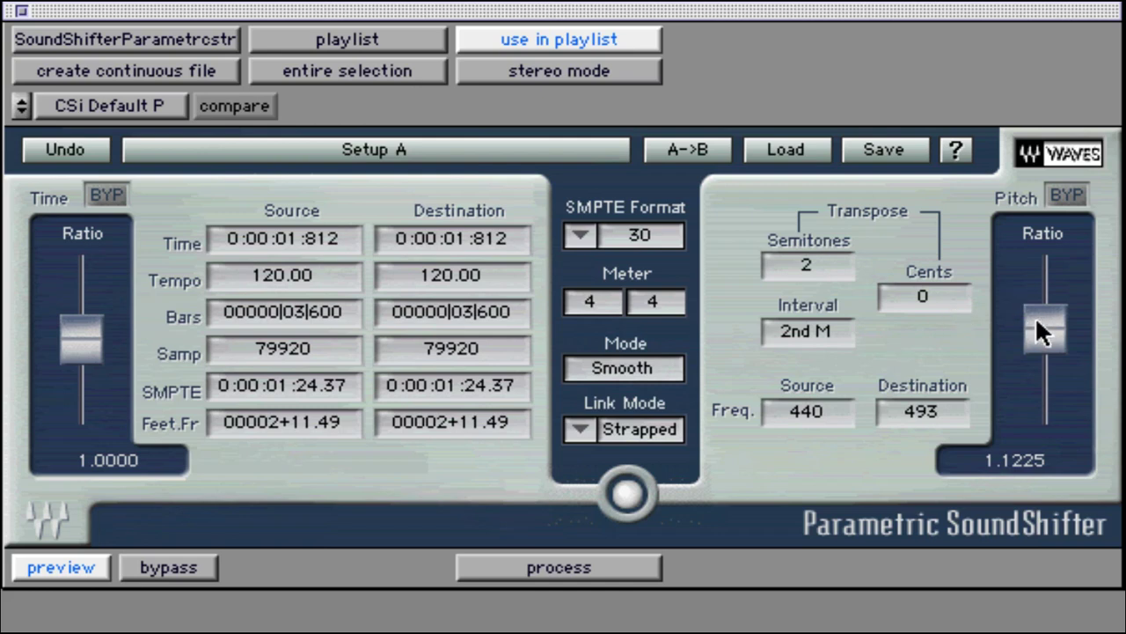
drag(1036, 322, 1037, 280)
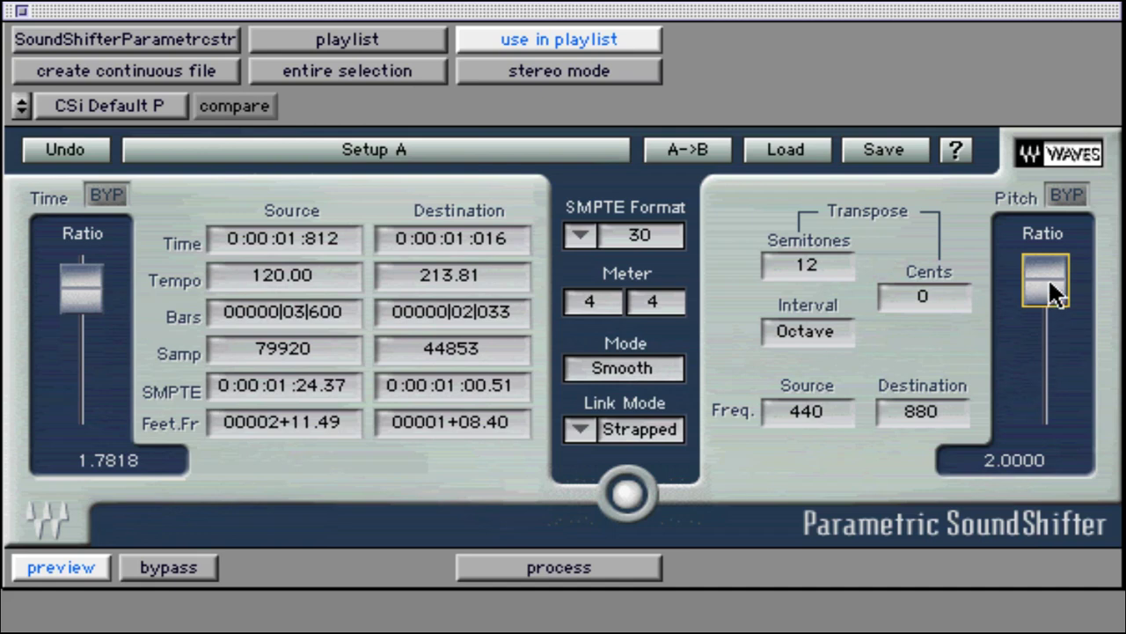
drag(1050, 283, 1048, 333)
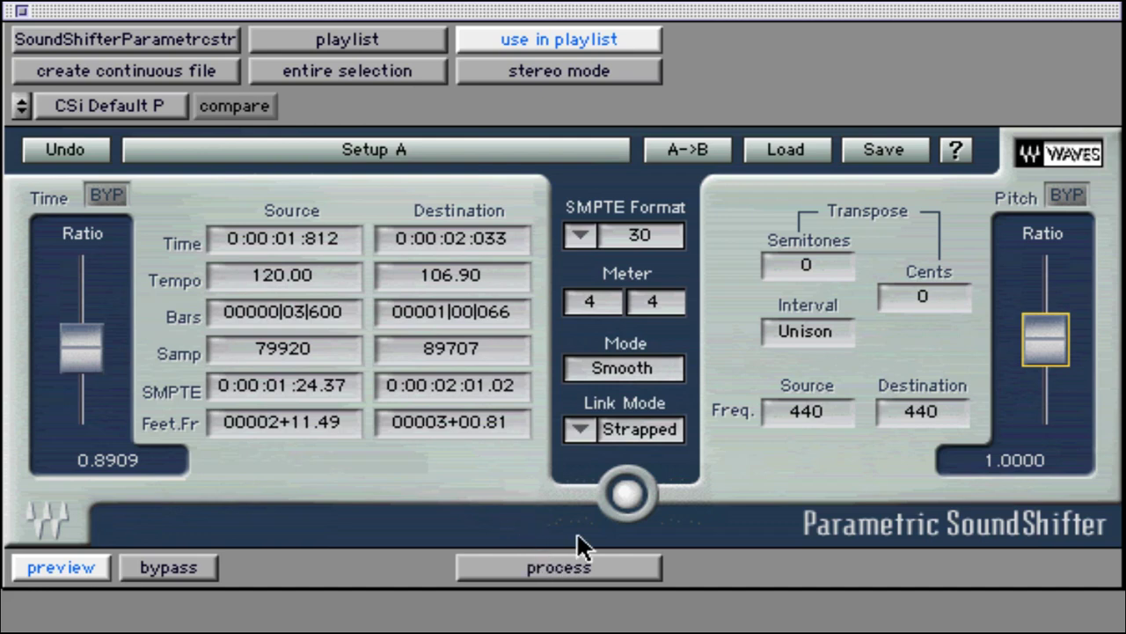
click(581, 429)
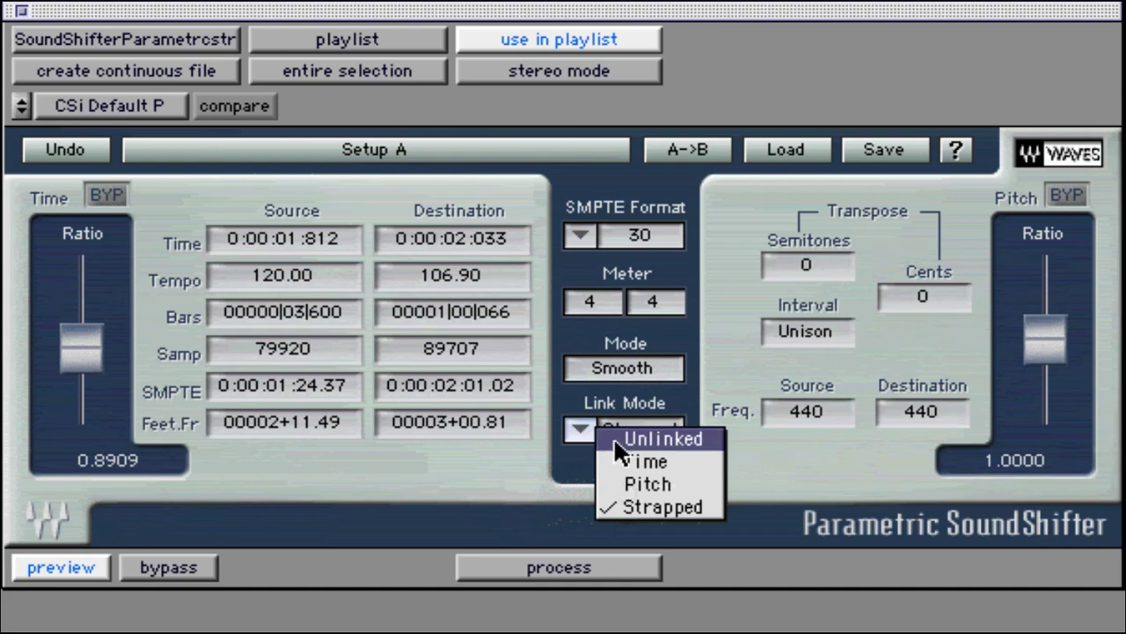
click(614, 437)
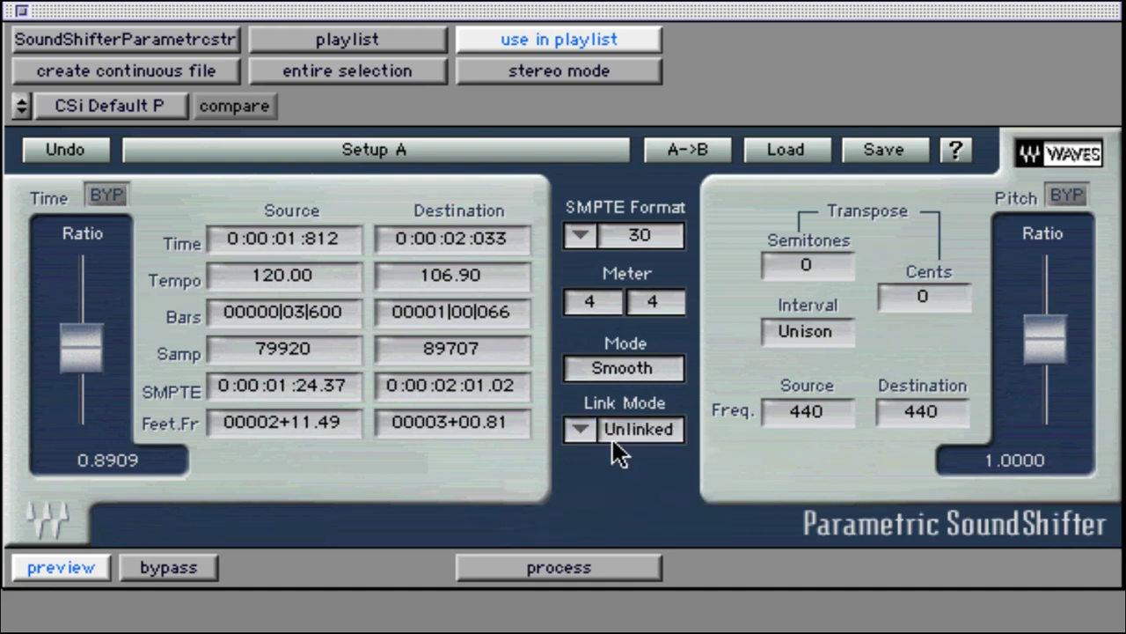
Switch to SoundShifter Graphic stereo and load the clip's waveform, total time 0:00:01:812.
click(185, 36)
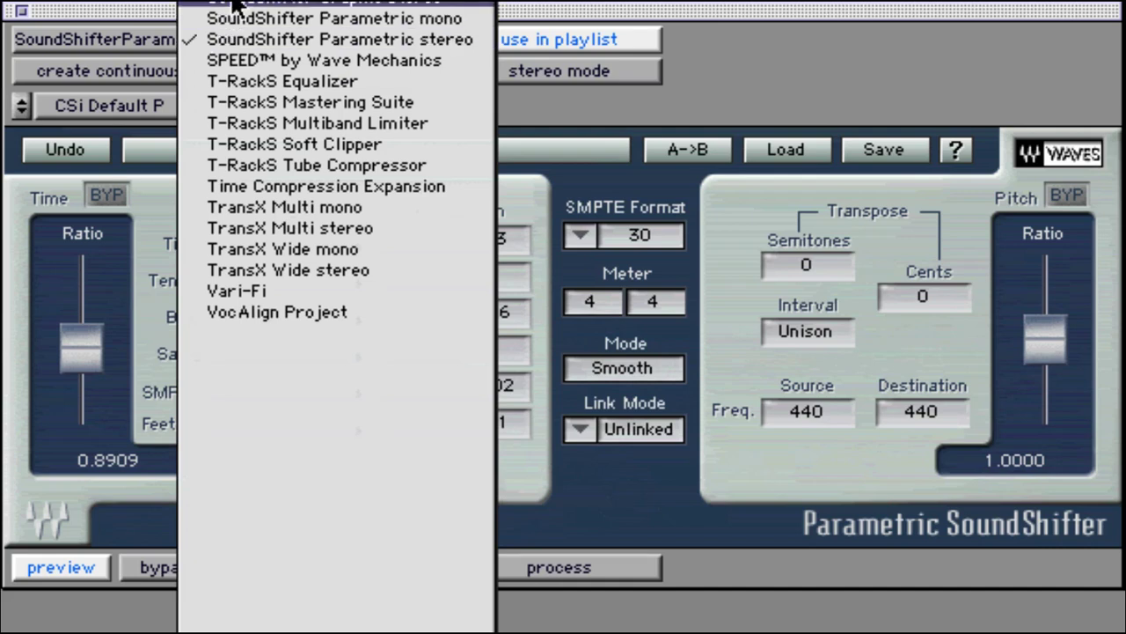
click(255, 38)
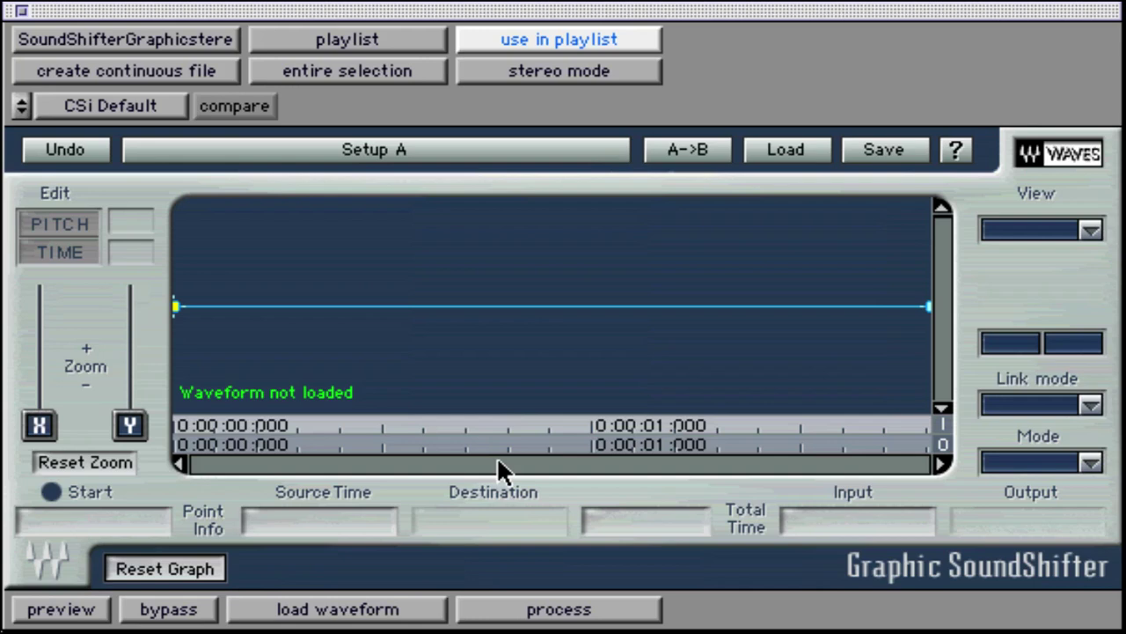
click(412, 605)
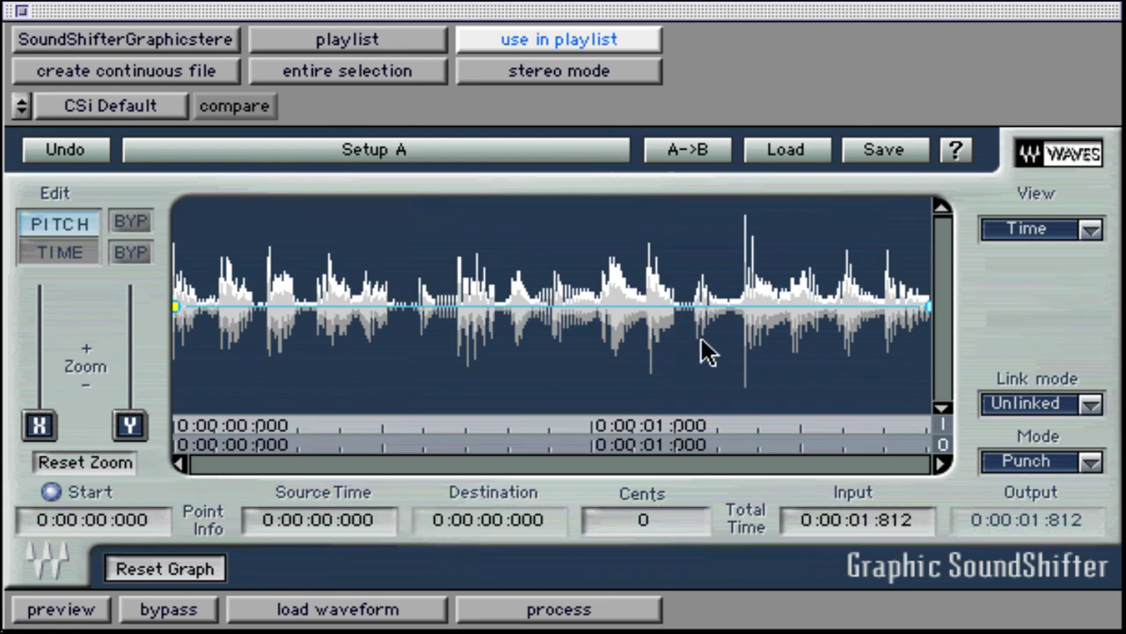
Raise a new pitch point to 224 cents and a new time point to ratio 1.0543, output 0:00:01:764.
click(583, 316)
drag(588, 302, 604, 283)
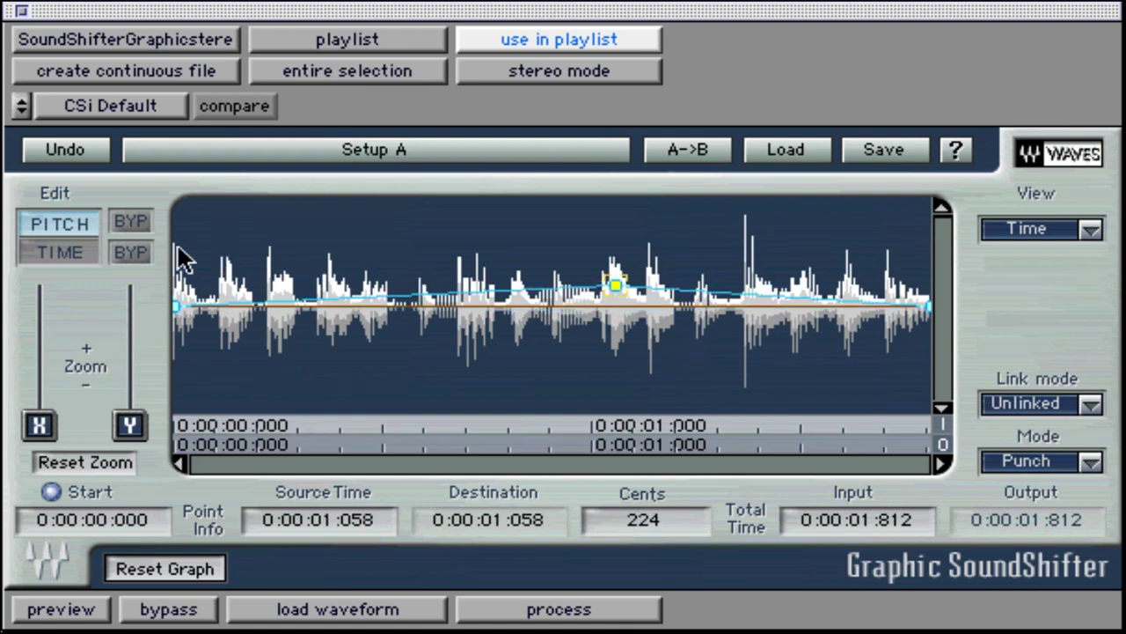
click(58, 248)
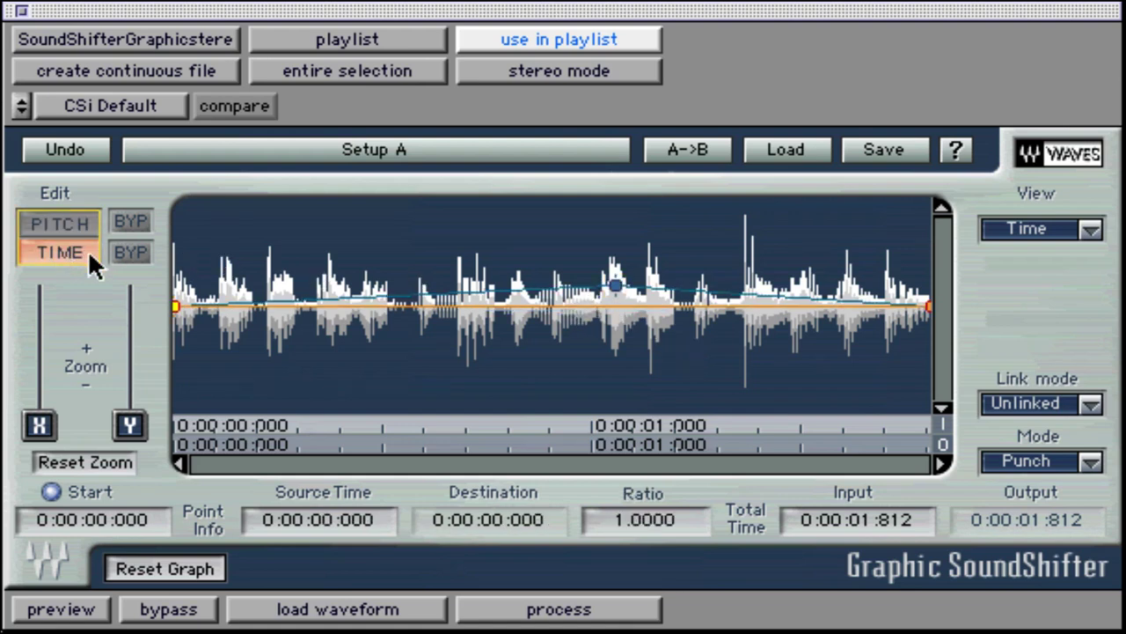
click(428, 308)
drag(530, 310, 572, 280)
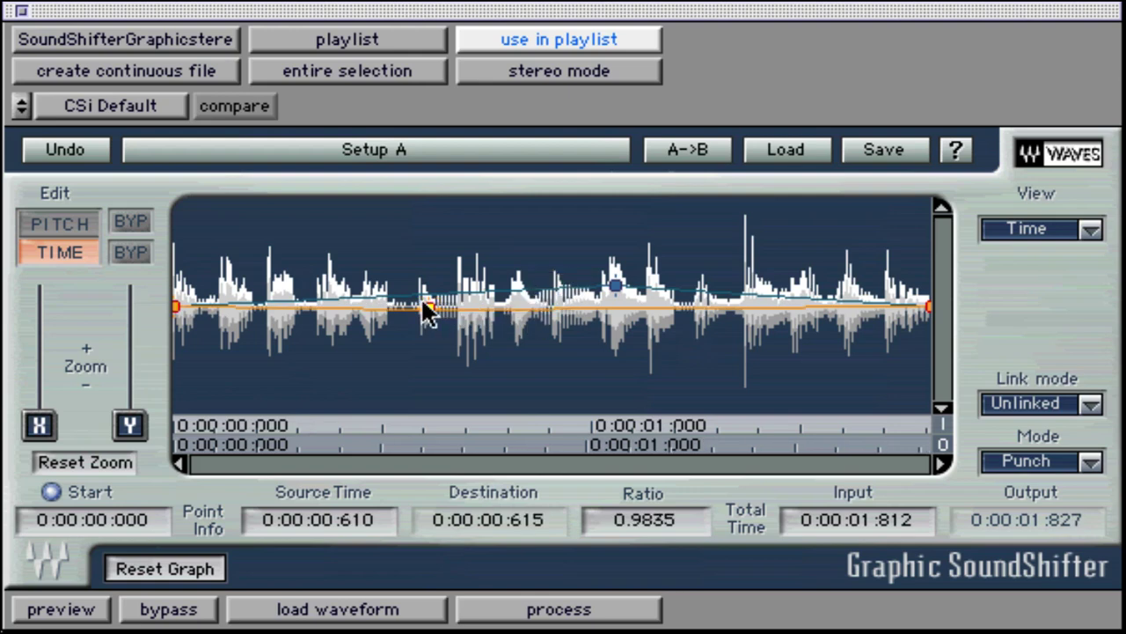
drag(429, 309, 447, 297)
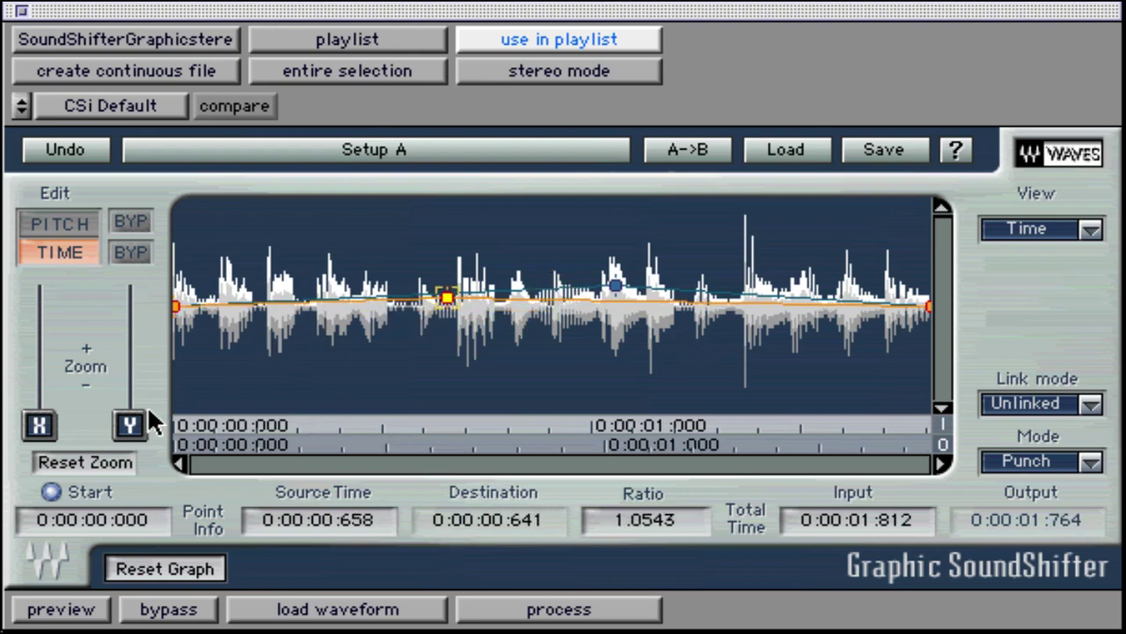
drag(130, 425, 131, 390)
drag(39, 426, 39, 400)
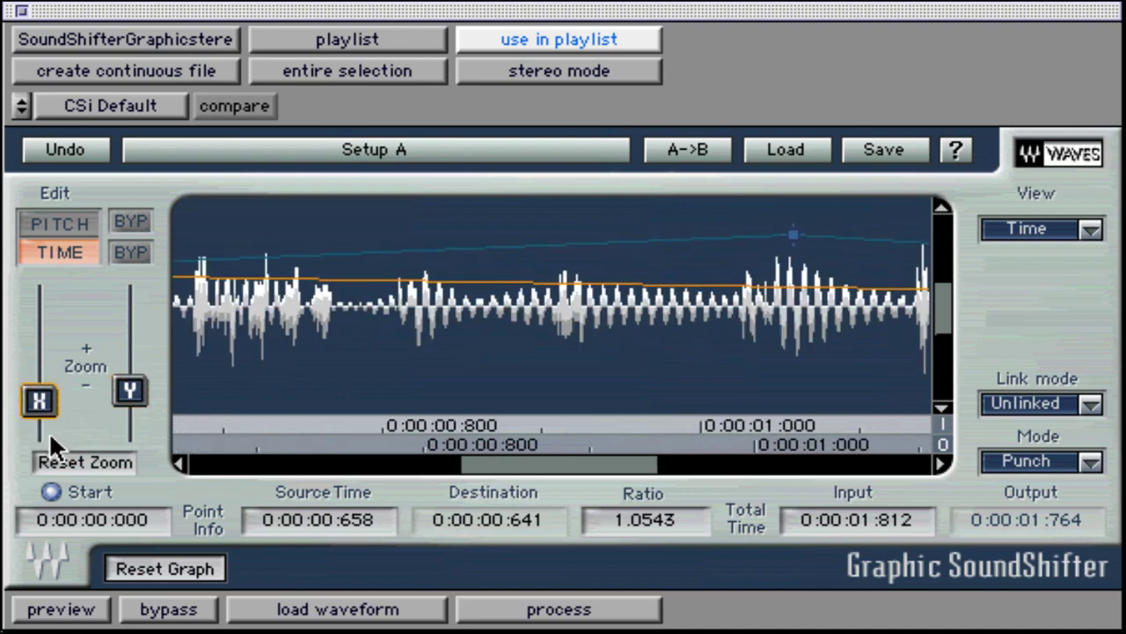
click(63, 467)
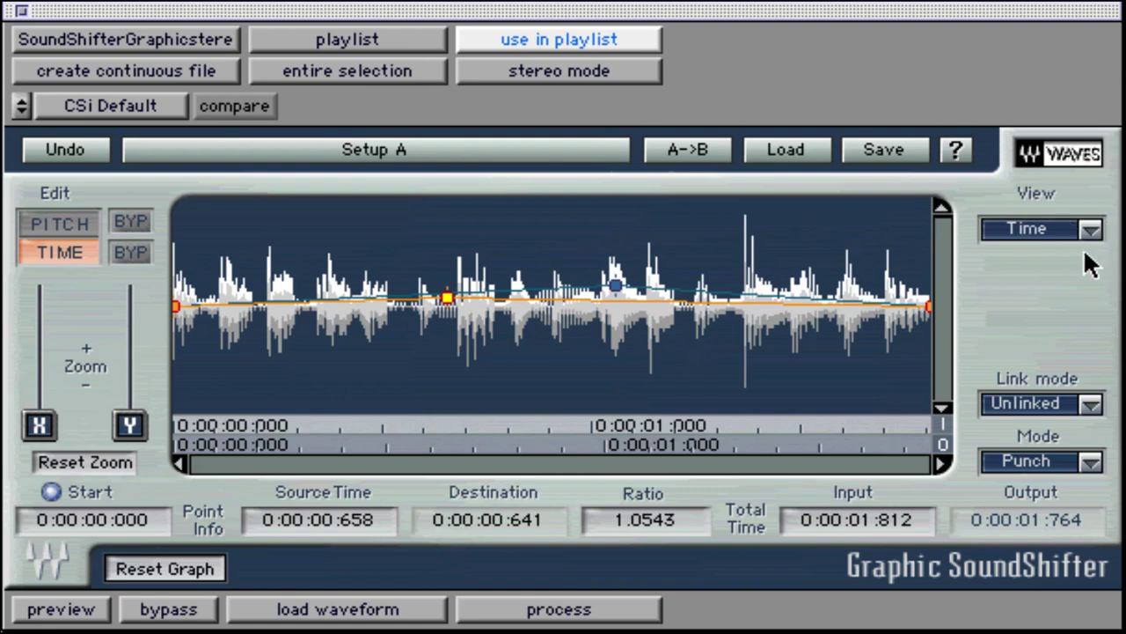
click(1048, 227)
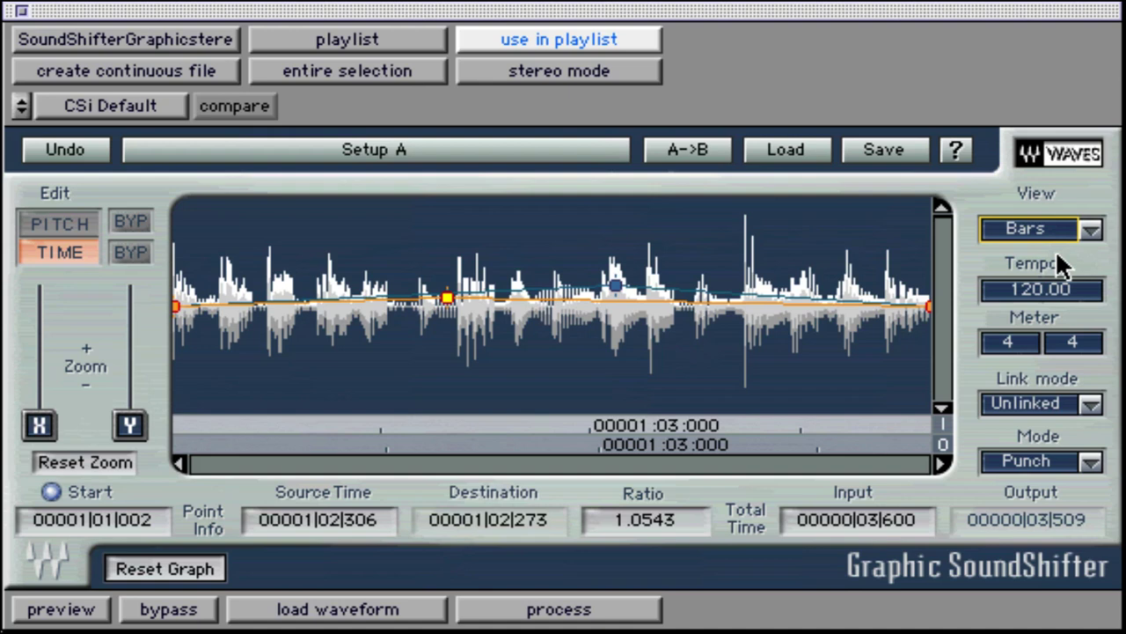
click(1063, 231)
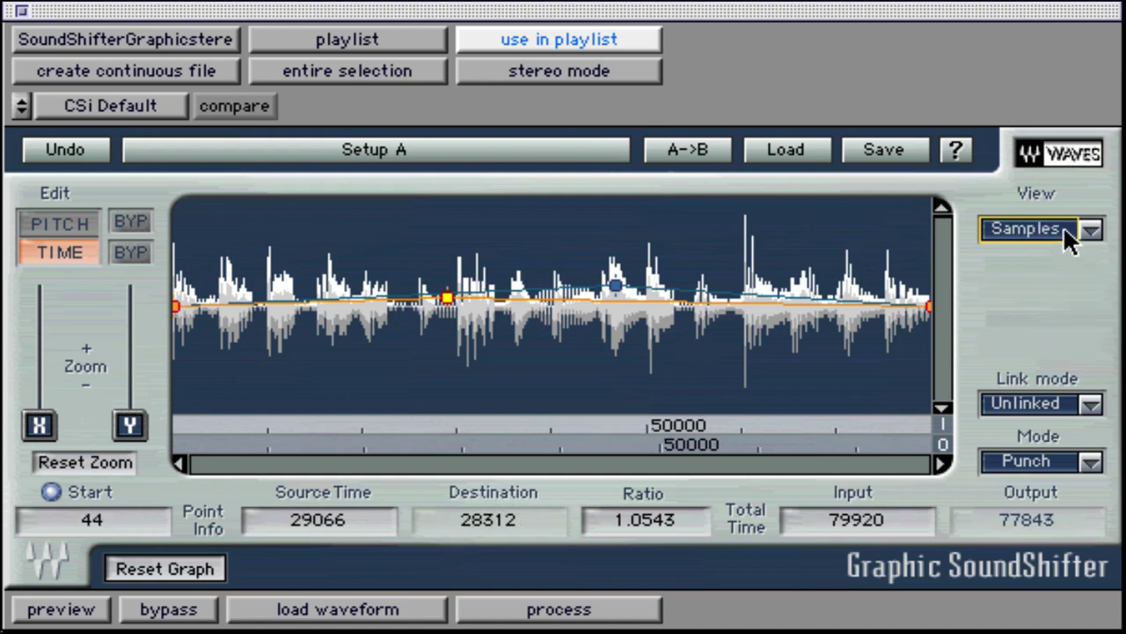
click(1065, 234)
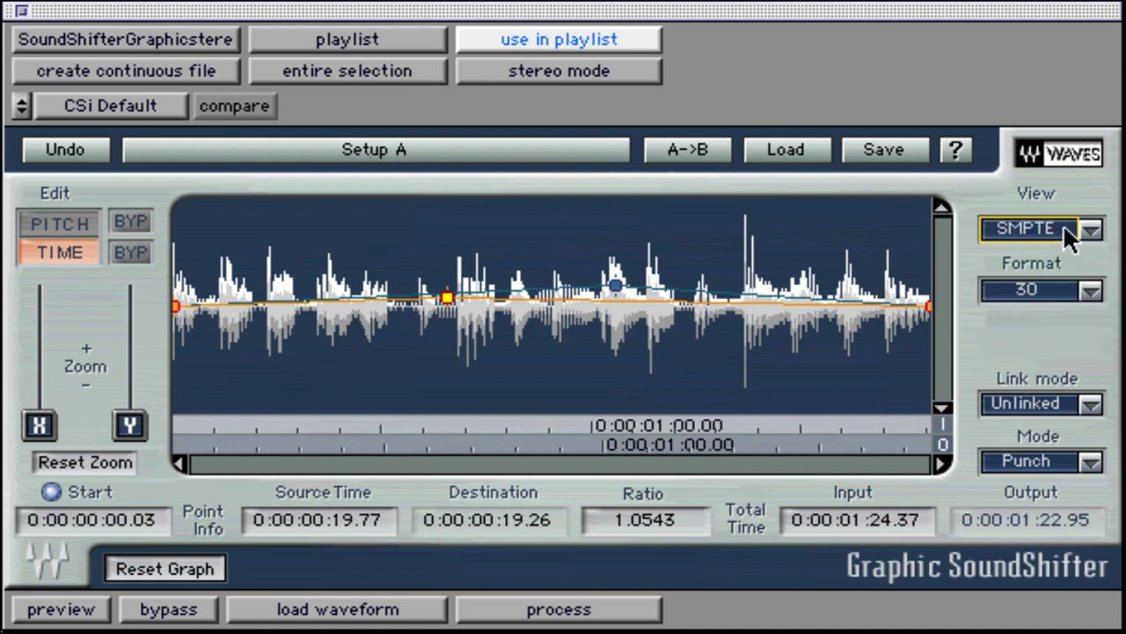
click(1064, 234)
click(1064, 230)
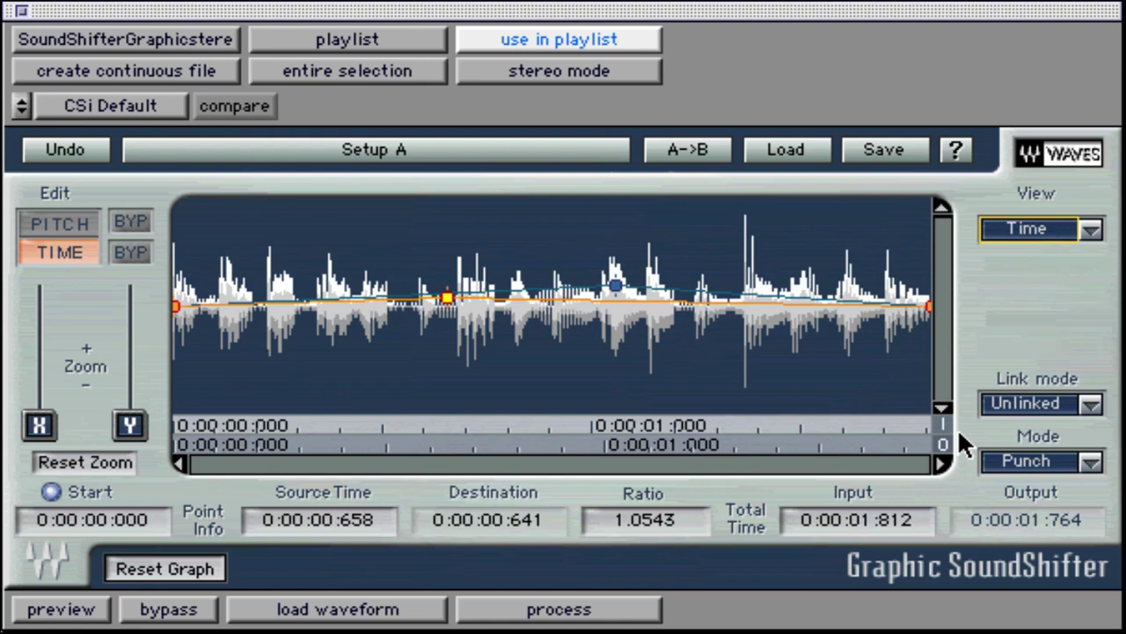
Cycle the processing mode through Transient and Smooth to Sync.
click(1060, 456)
click(1061, 456)
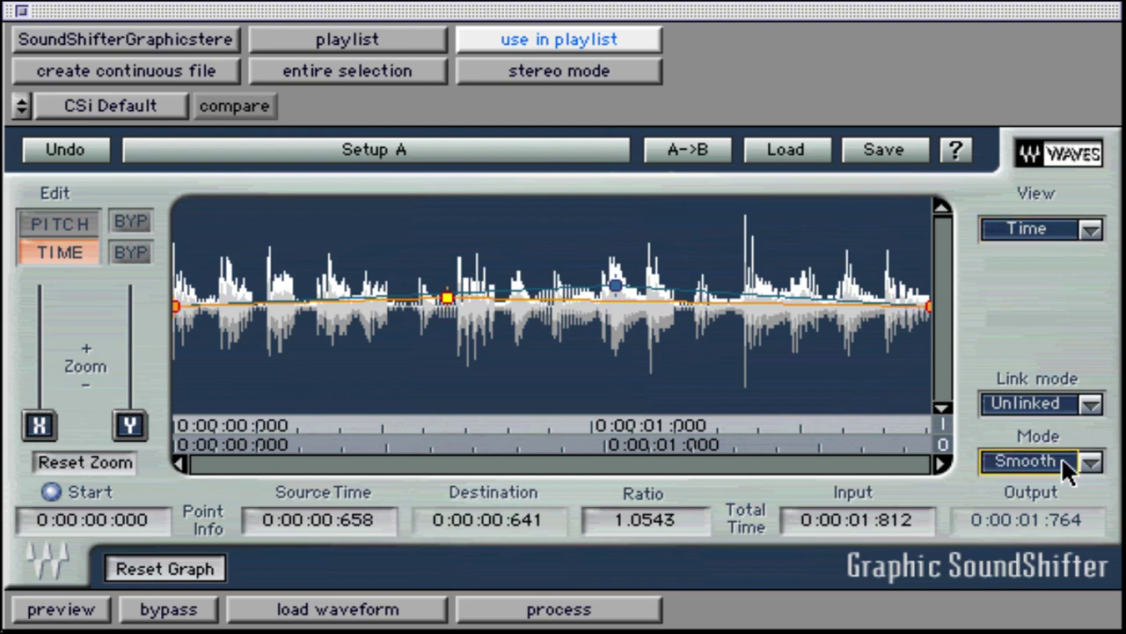
click(1061, 455)
Cycle link mode through Time and Pitch back to Unlinked, then start preview.
click(1062, 397)
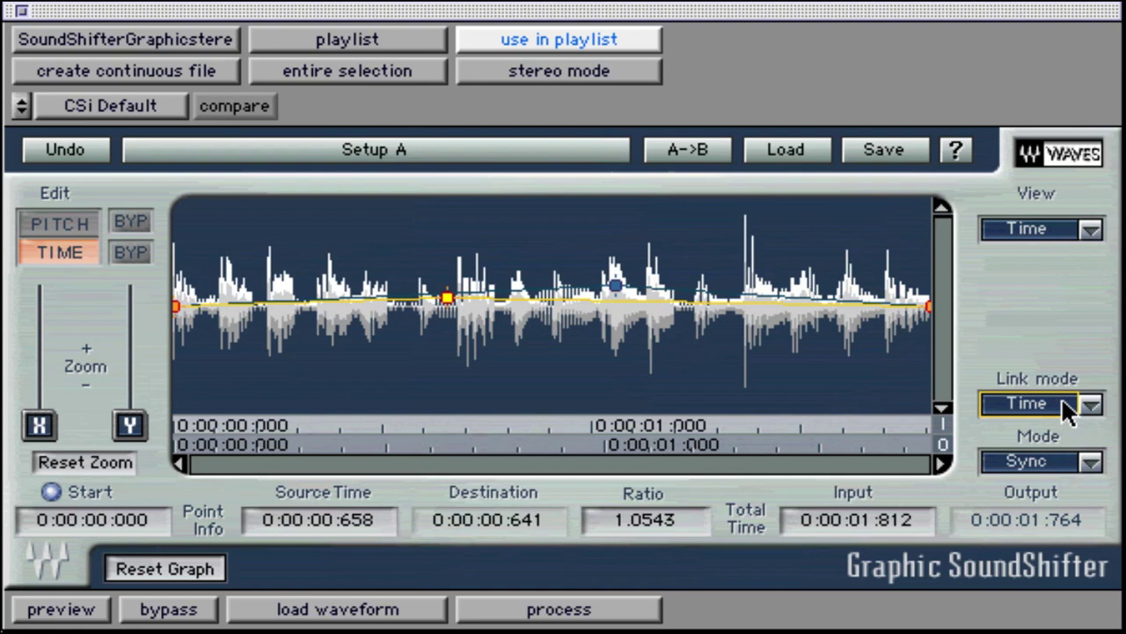
click(1061, 397)
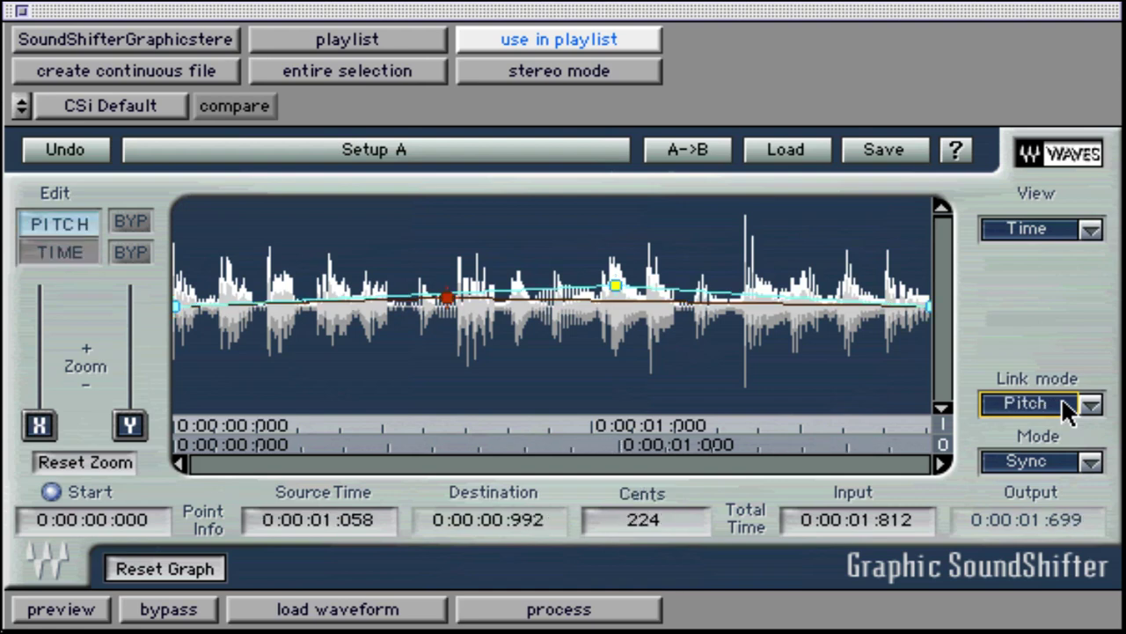
click(1061, 397)
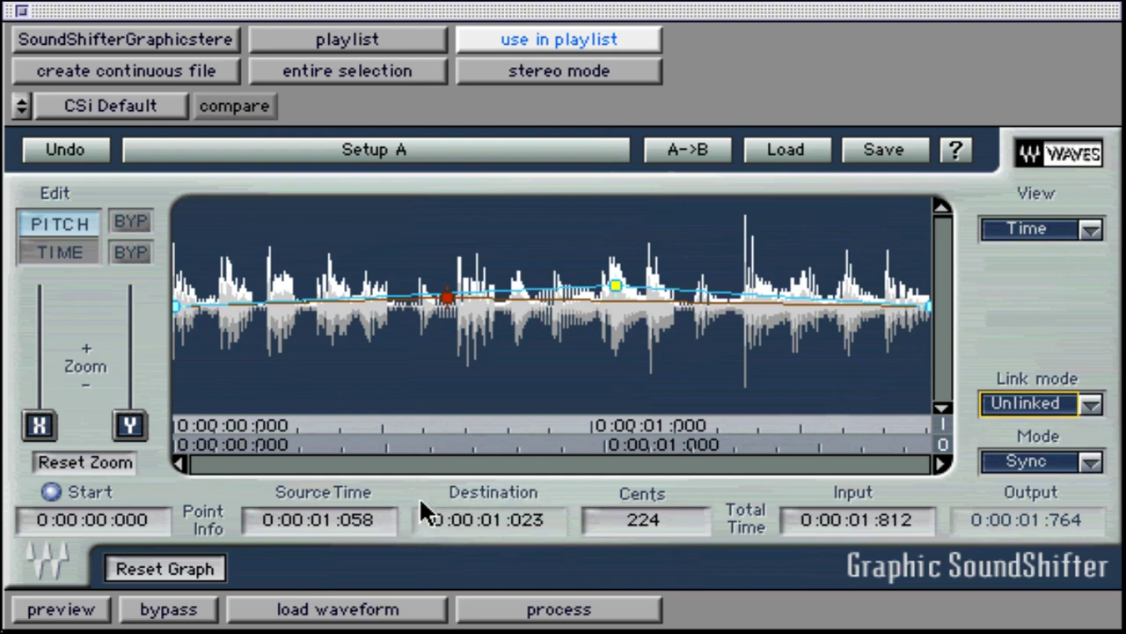
click(96, 599)
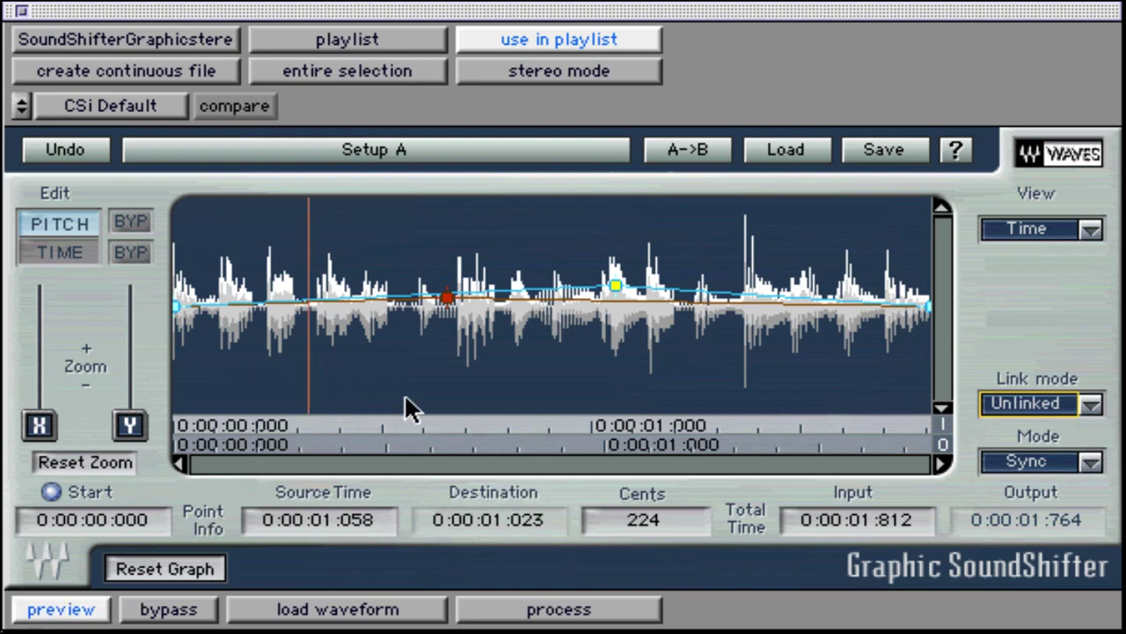
On the time curve, move one point higher and later and add another near 0.96 s.
click(69, 250)
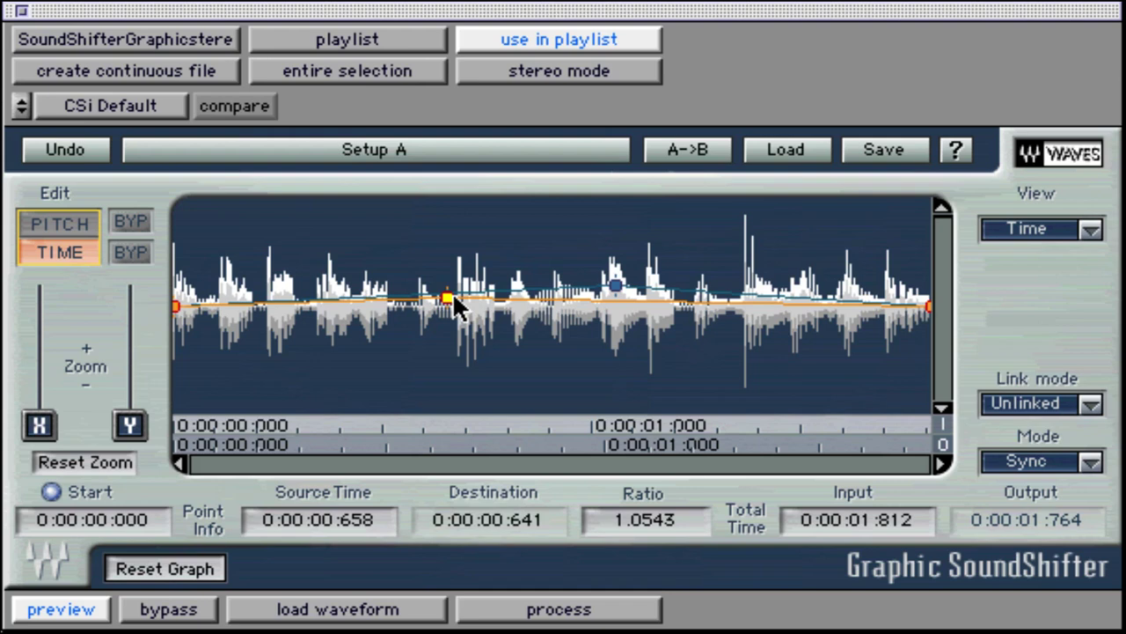
drag(449, 298, 492, 279)
click(584, 284)
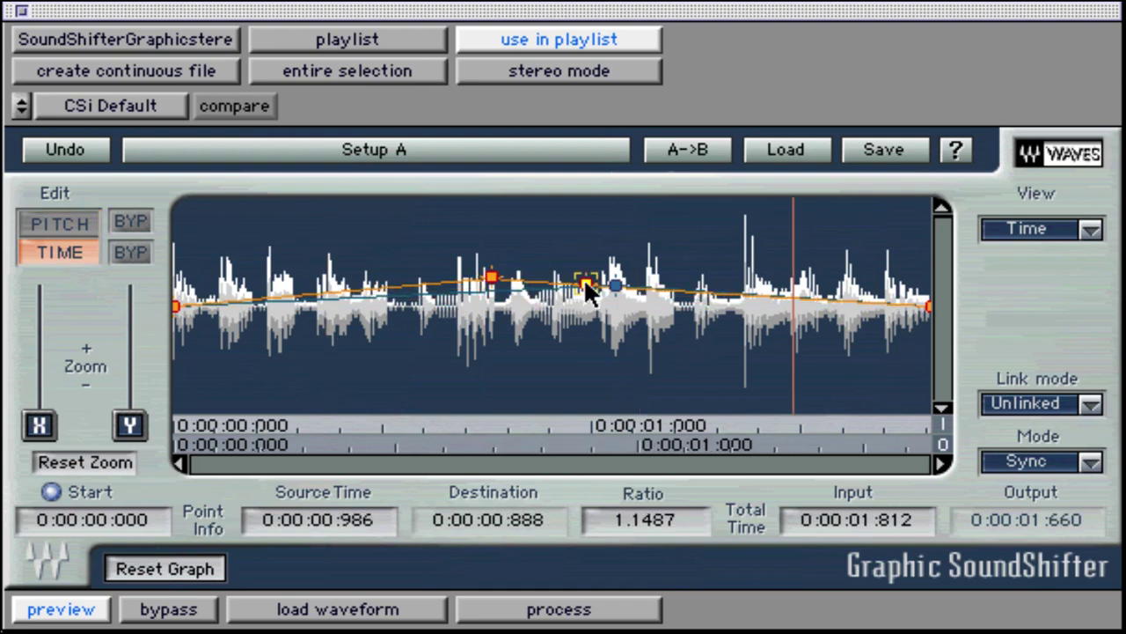
drag(584, 284, 568, 292)
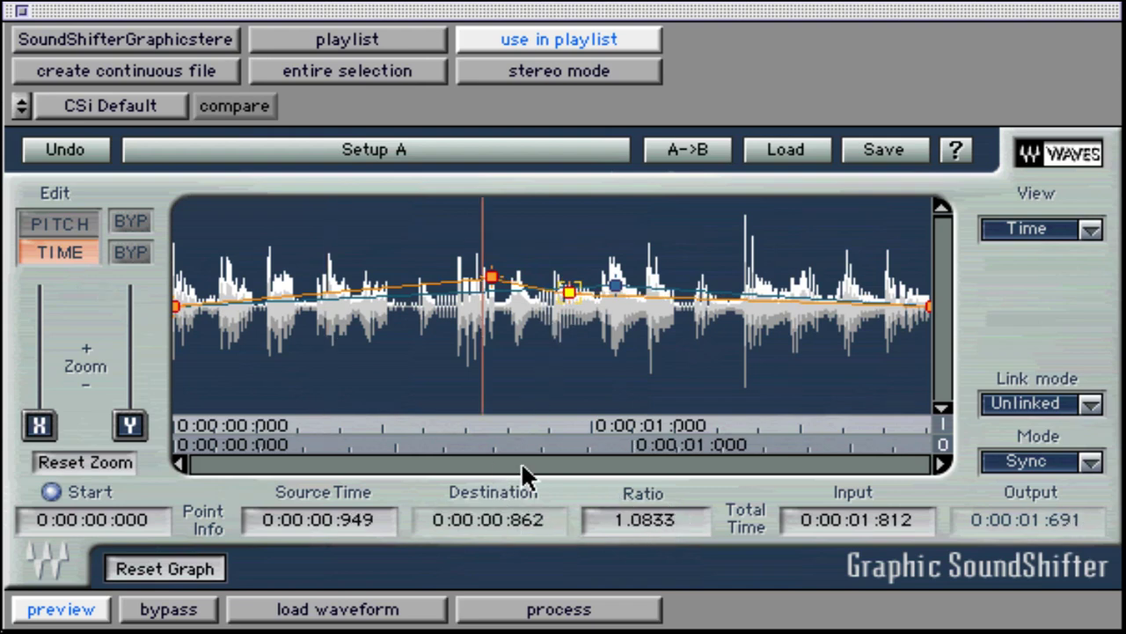
Add a pitch point dipping to -564 cents at 0:00:01:341, then stop the preview.
click(63, 223)
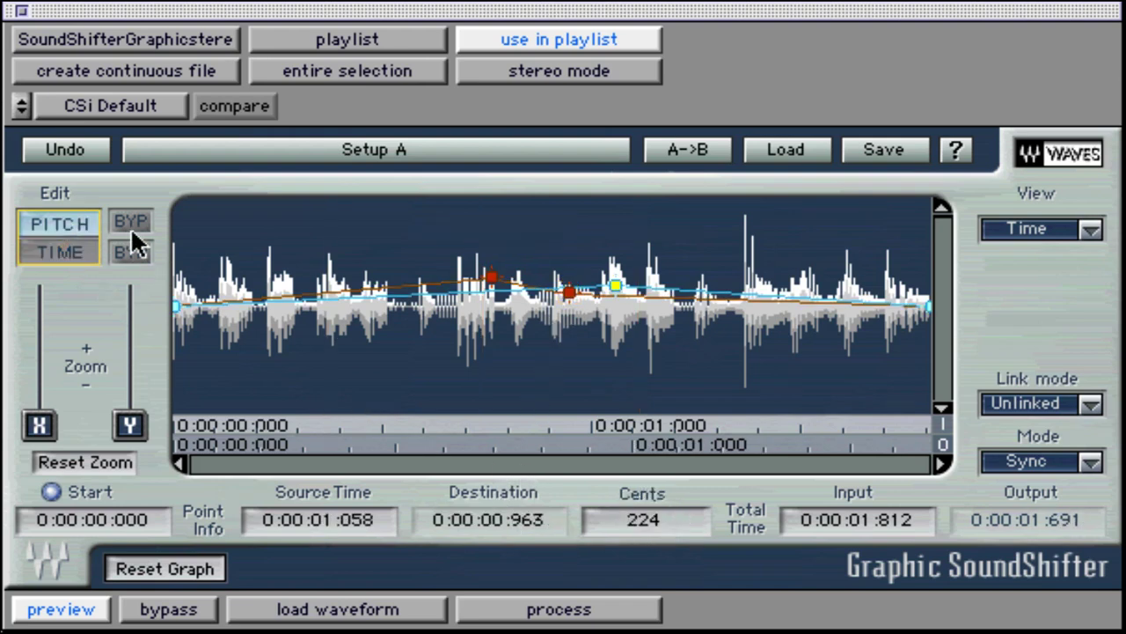
click(672, 288)
drag(673, 287, 734, 356)
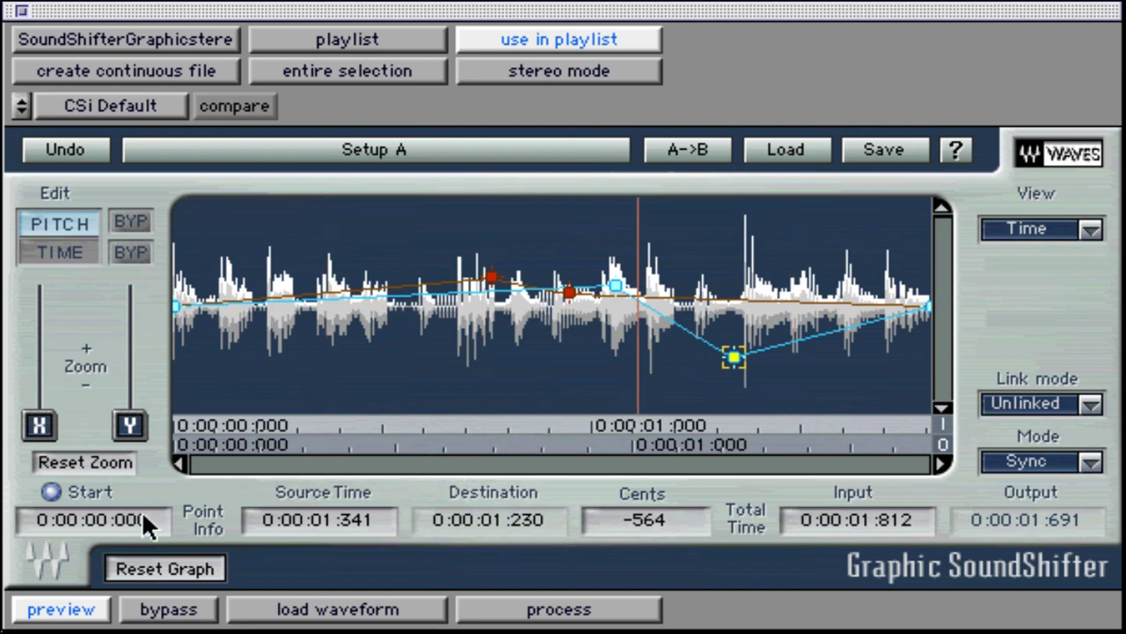
click(82, 602)
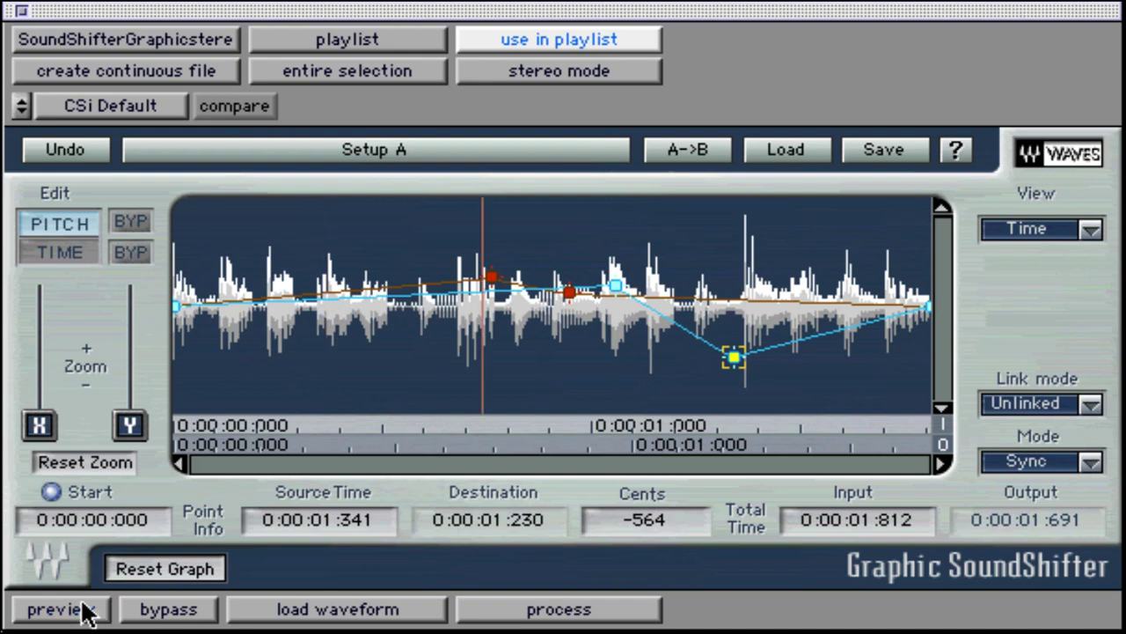